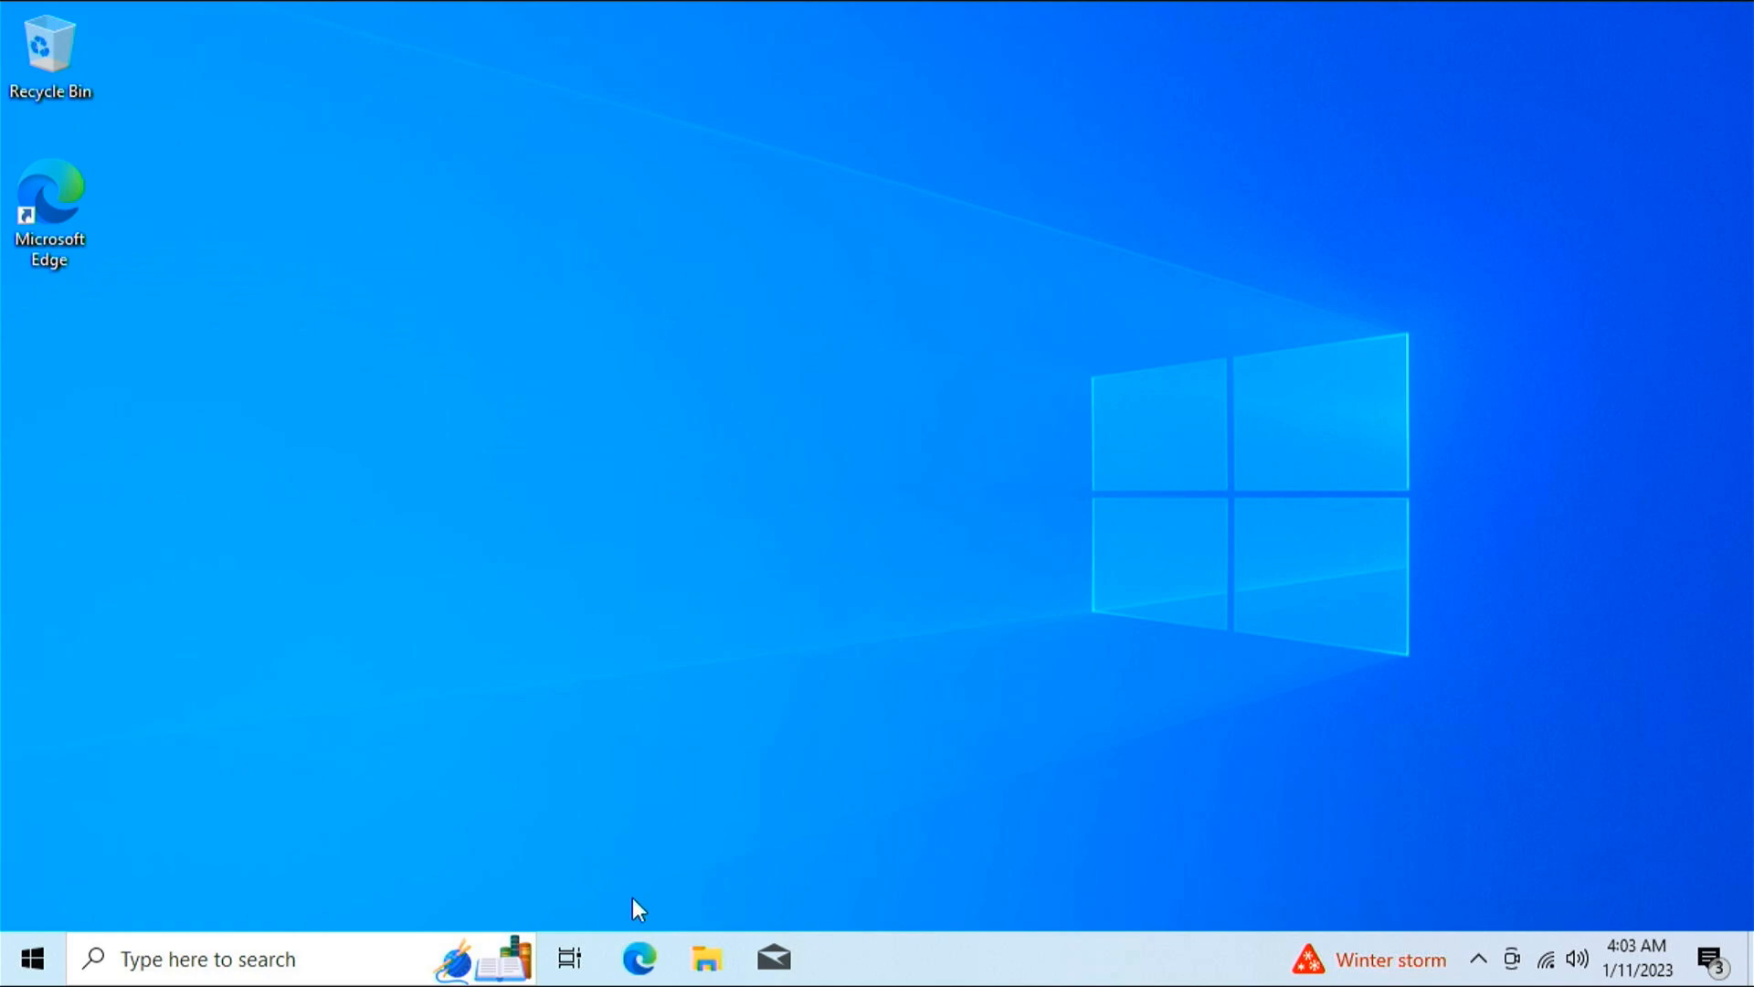
Mount the Win11_22H2_English_x64v1 disc image stored on Local Disk (C:).
{"action": "left_click", "coordinate": [695, 970]}
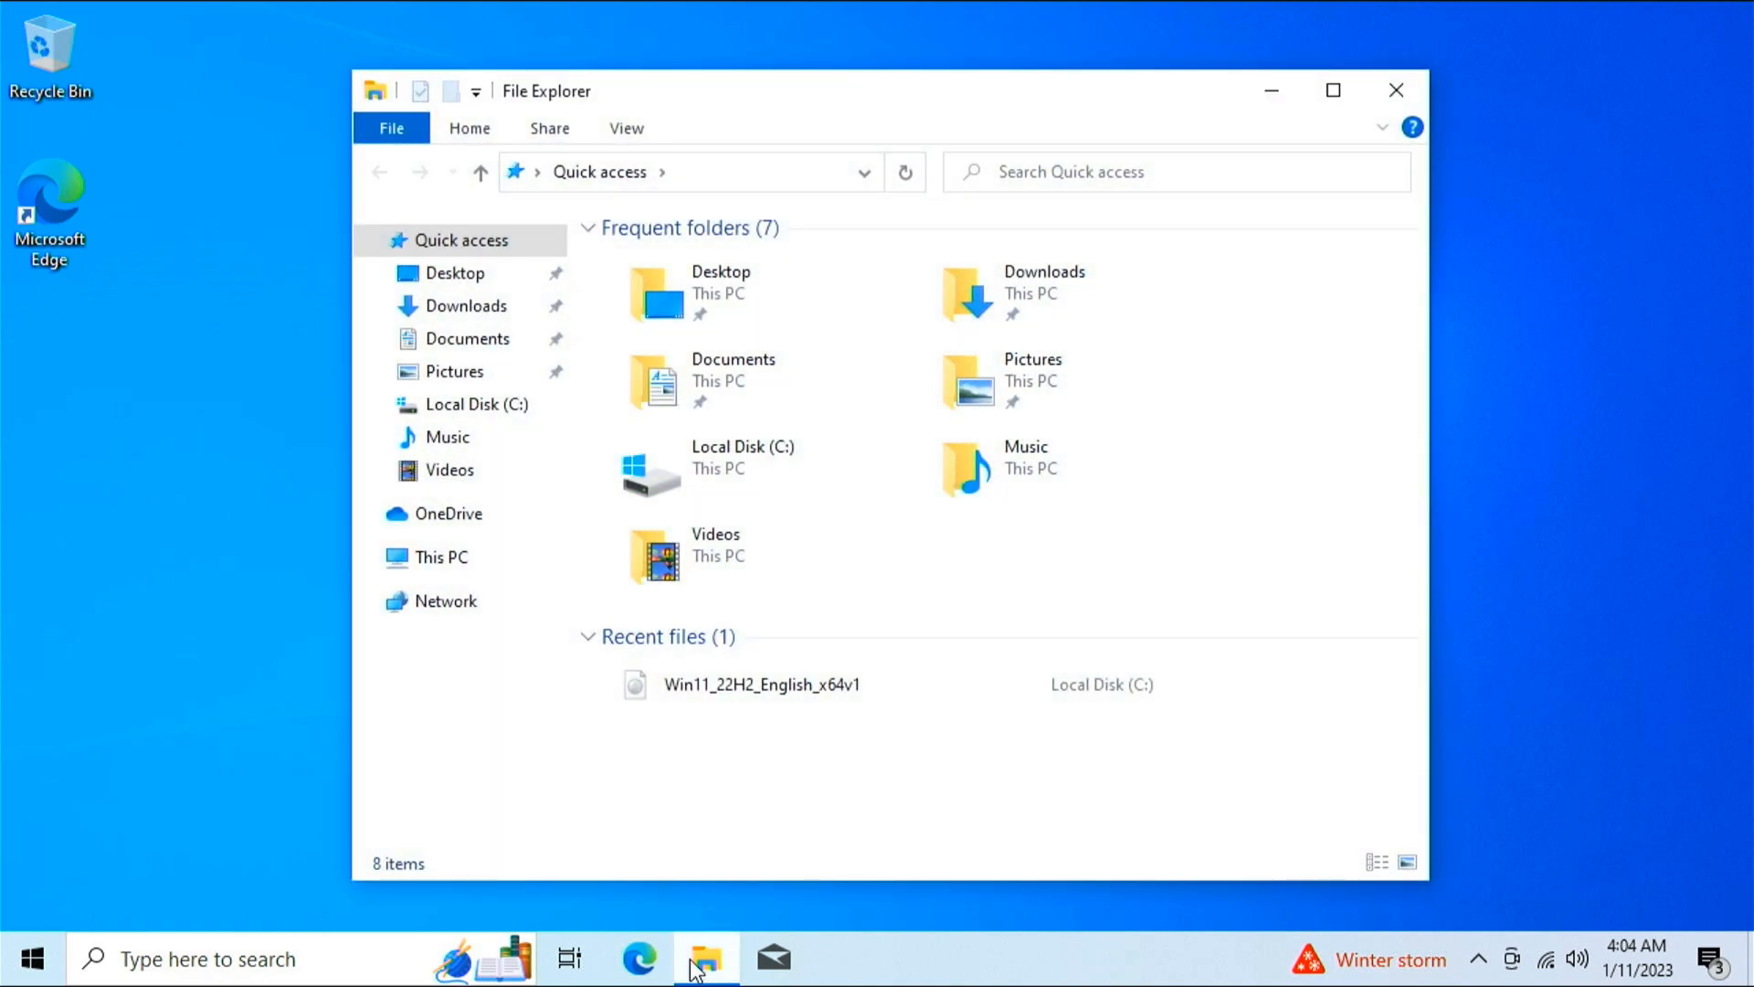
{"action": "left_click", "coordinate": [467, 407]}
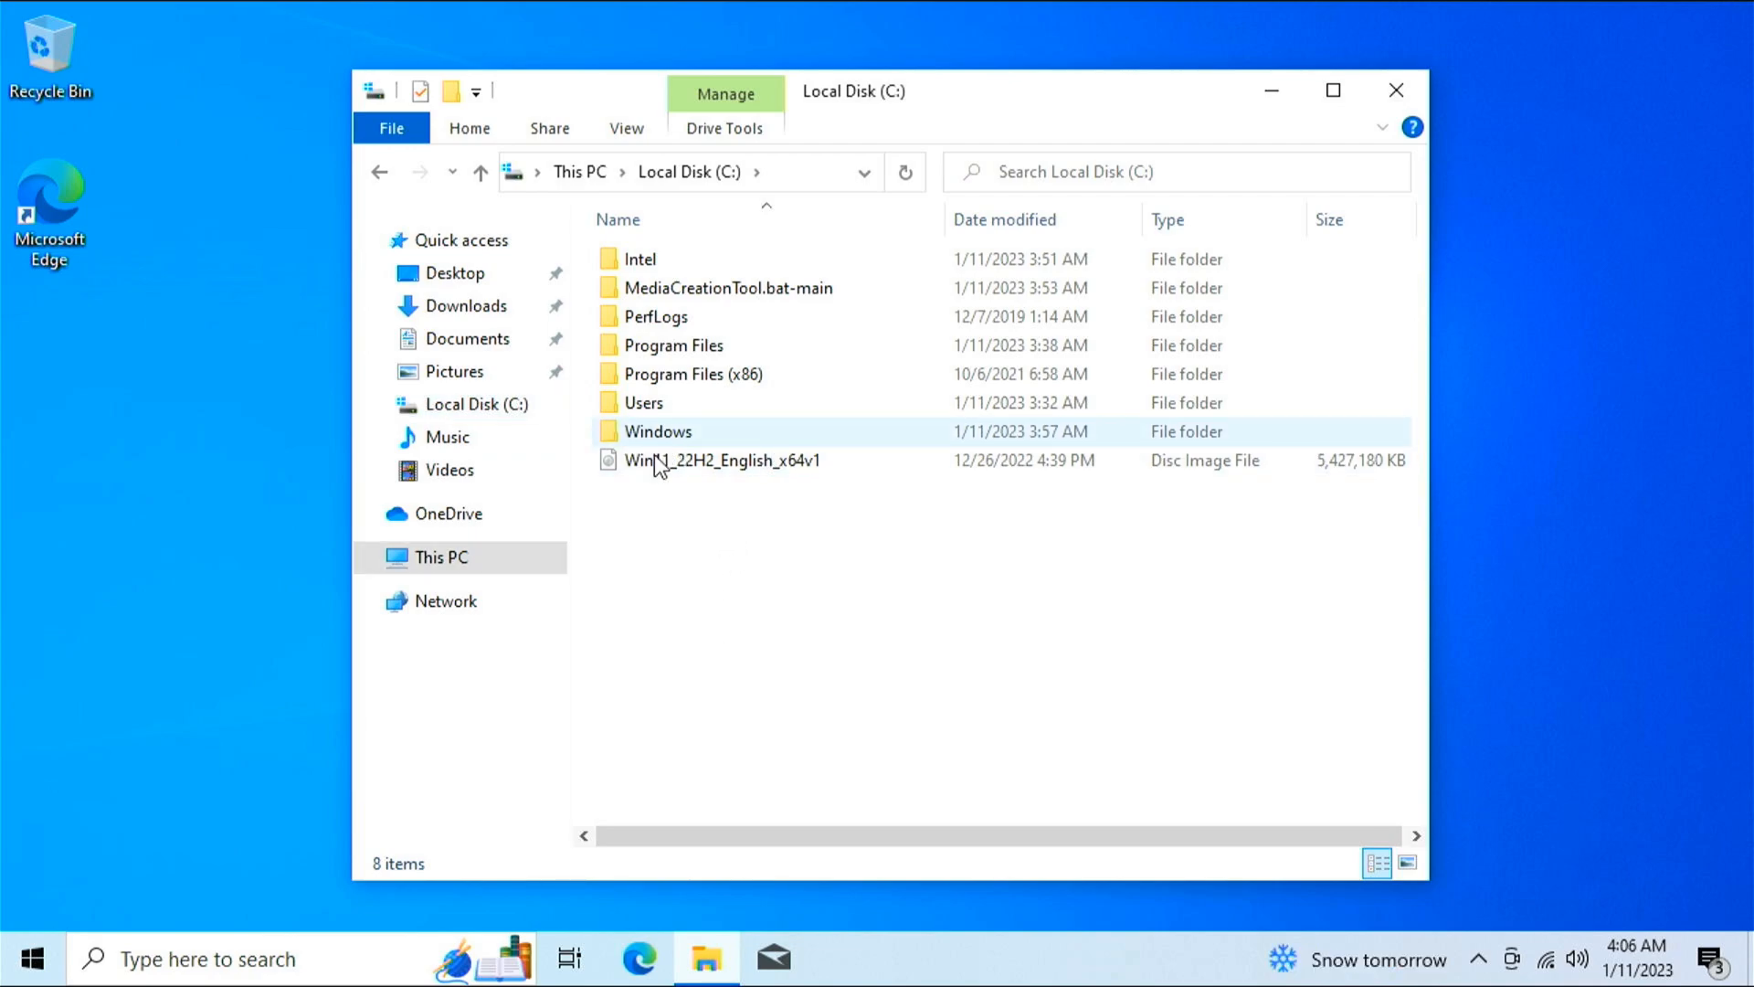
{"action": "double_click", "coordinate": [656, 461]}
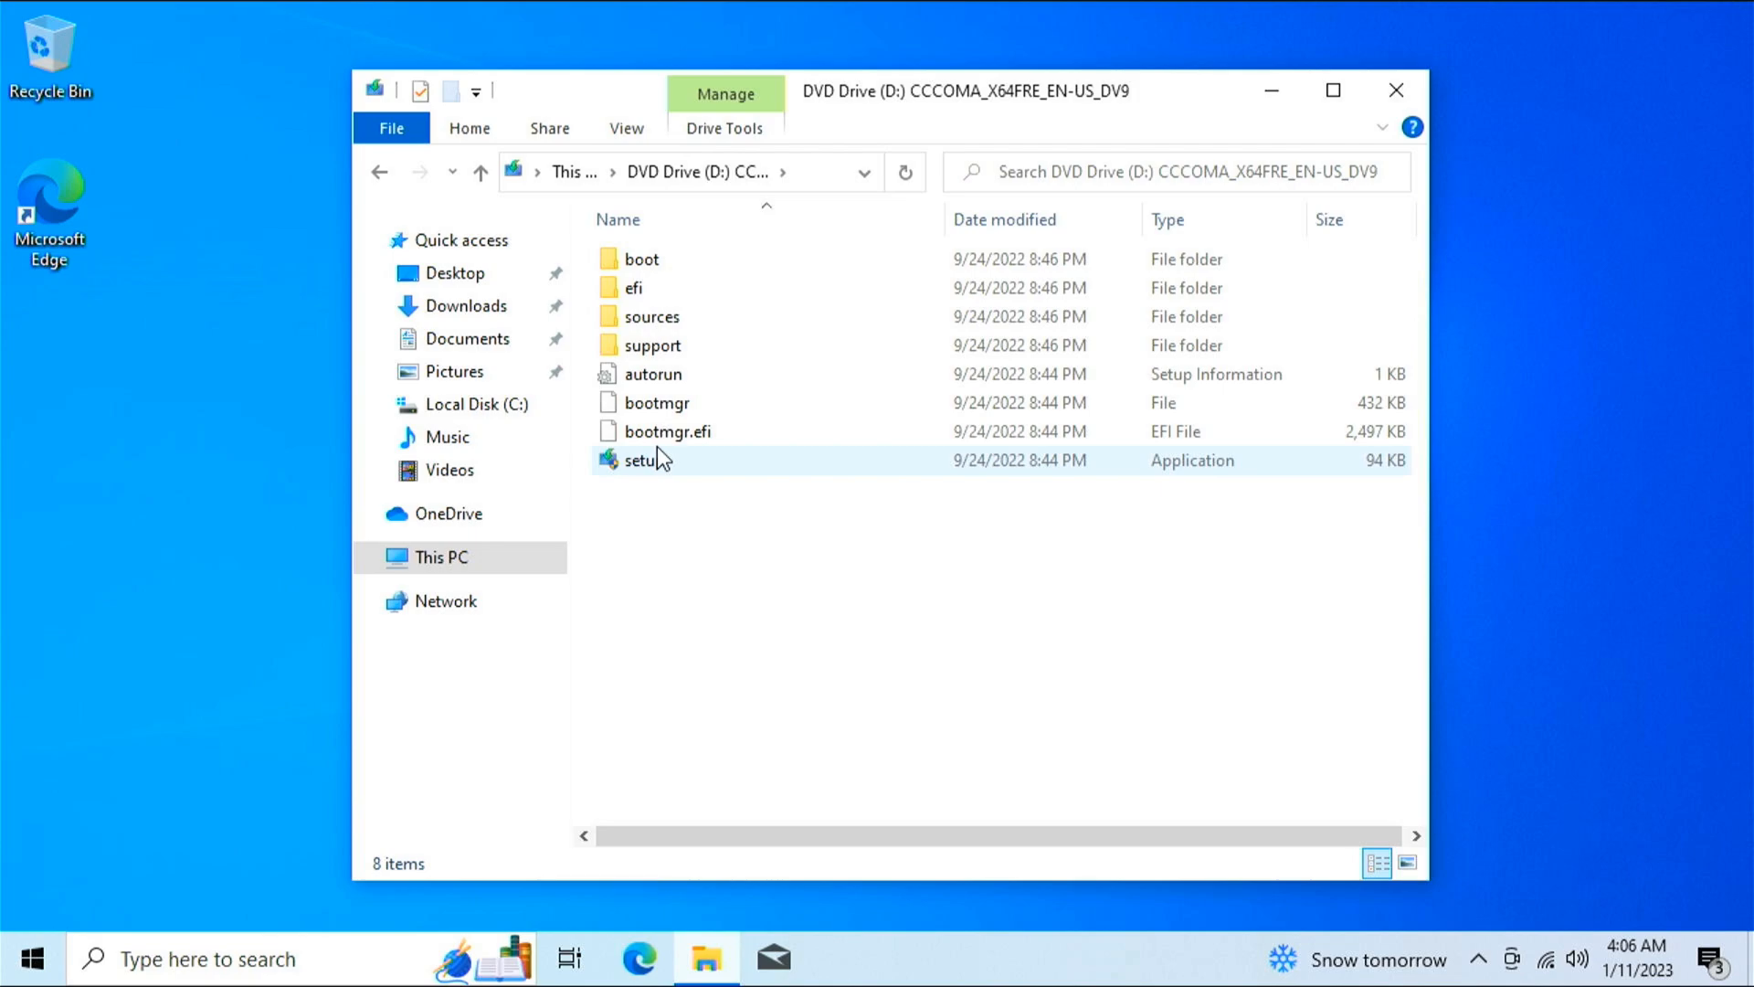
Try to install Windows 11 from the mounted image's setup with updates set to Not right now, and close the installer after its requirements check.
{"action": "double_click", "coordinate": [654, 464]}
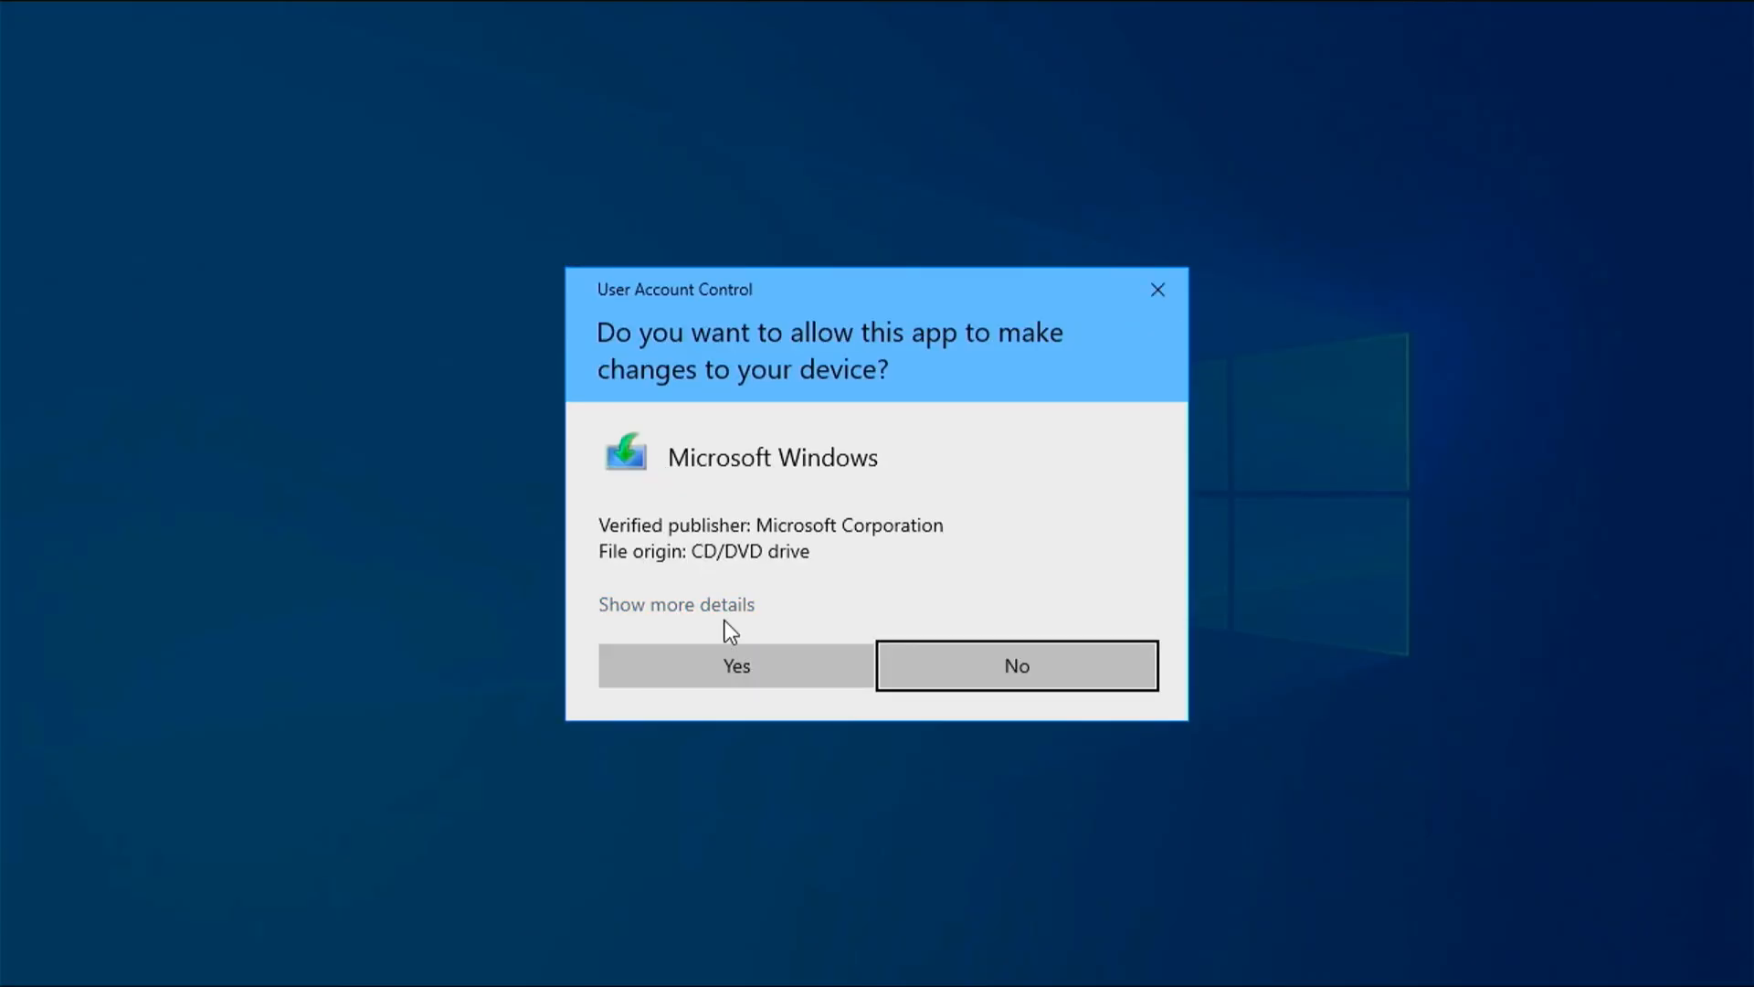
{"action": "left_click", "coordinate": [737, 671]}
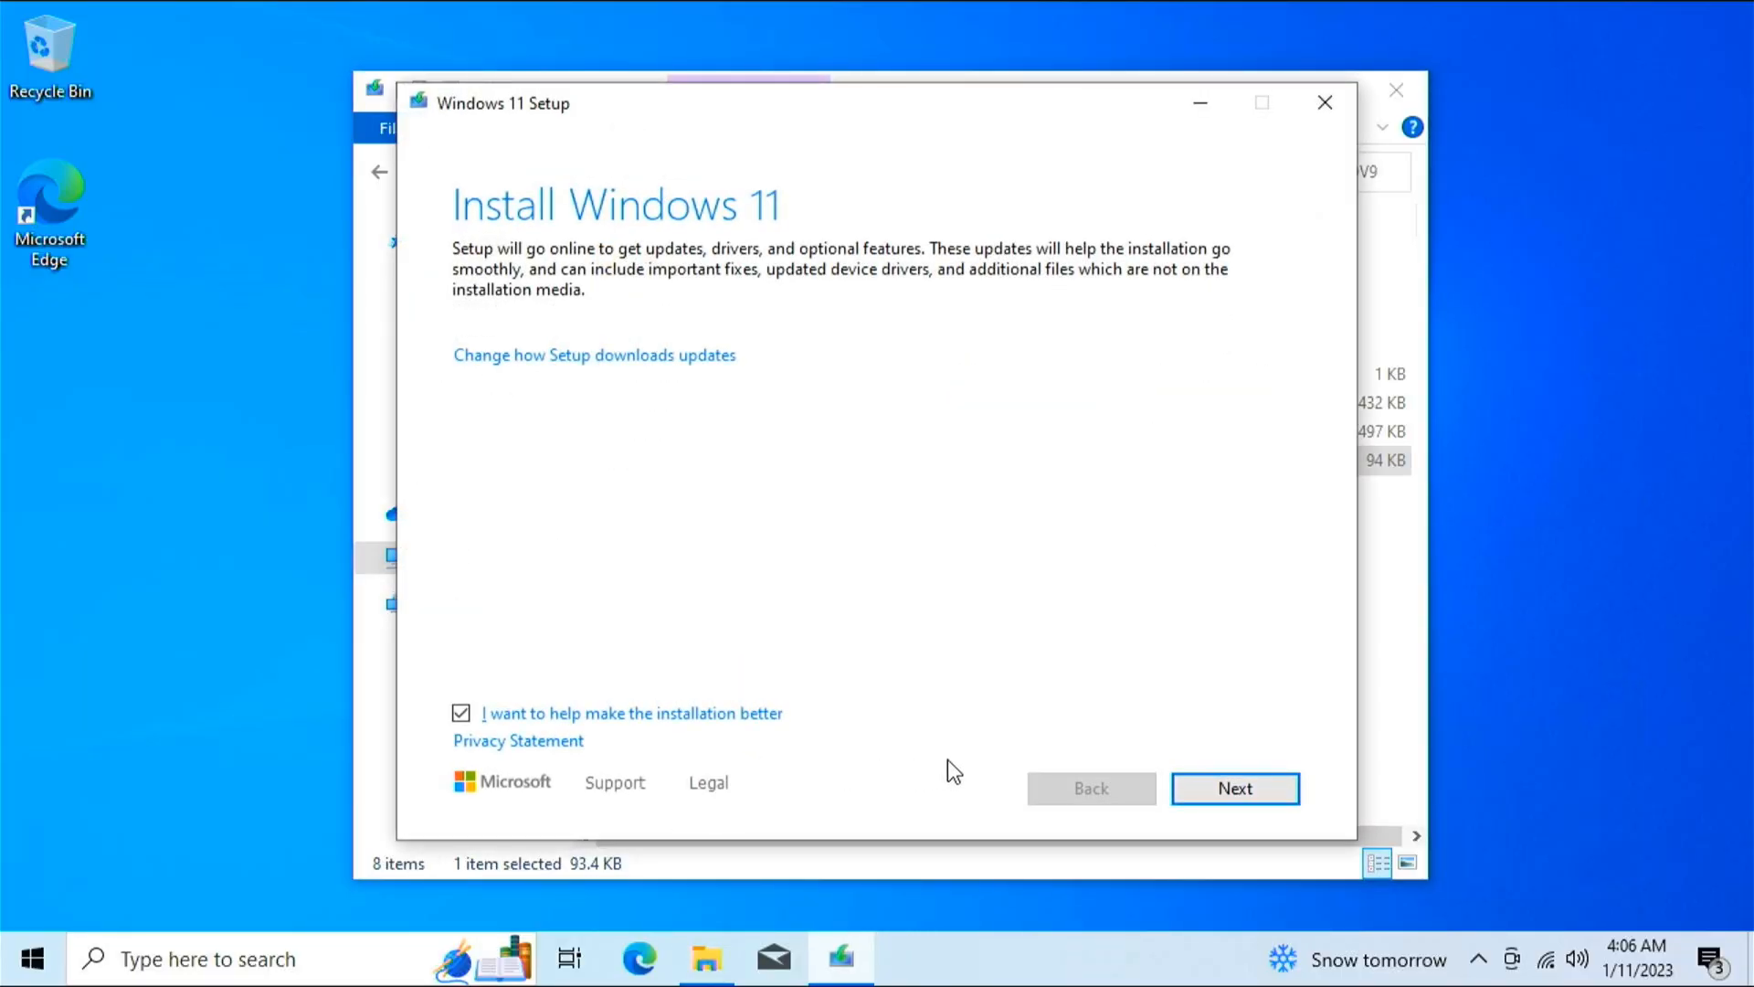
{"action": "left_click", "coordinate": [625, 356]}
{"action": "left_click", "coordinate": [493, 406]}
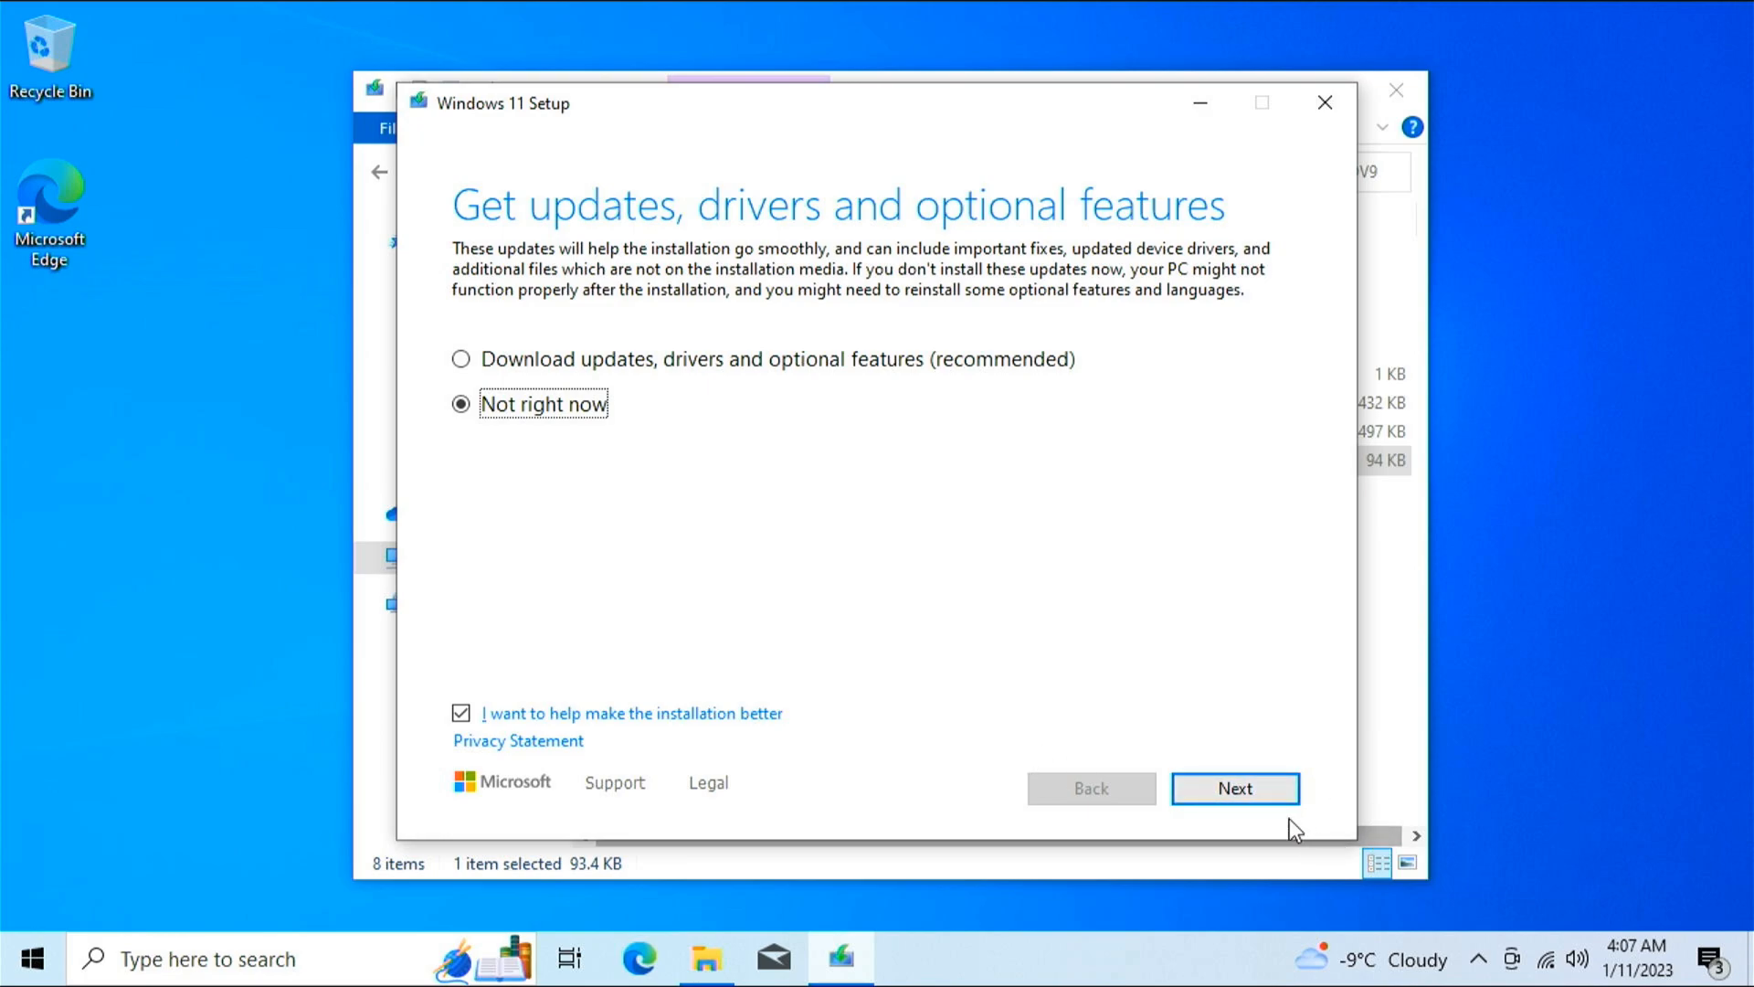
{"action": "left_click", "coordinate": [1235, 792]}
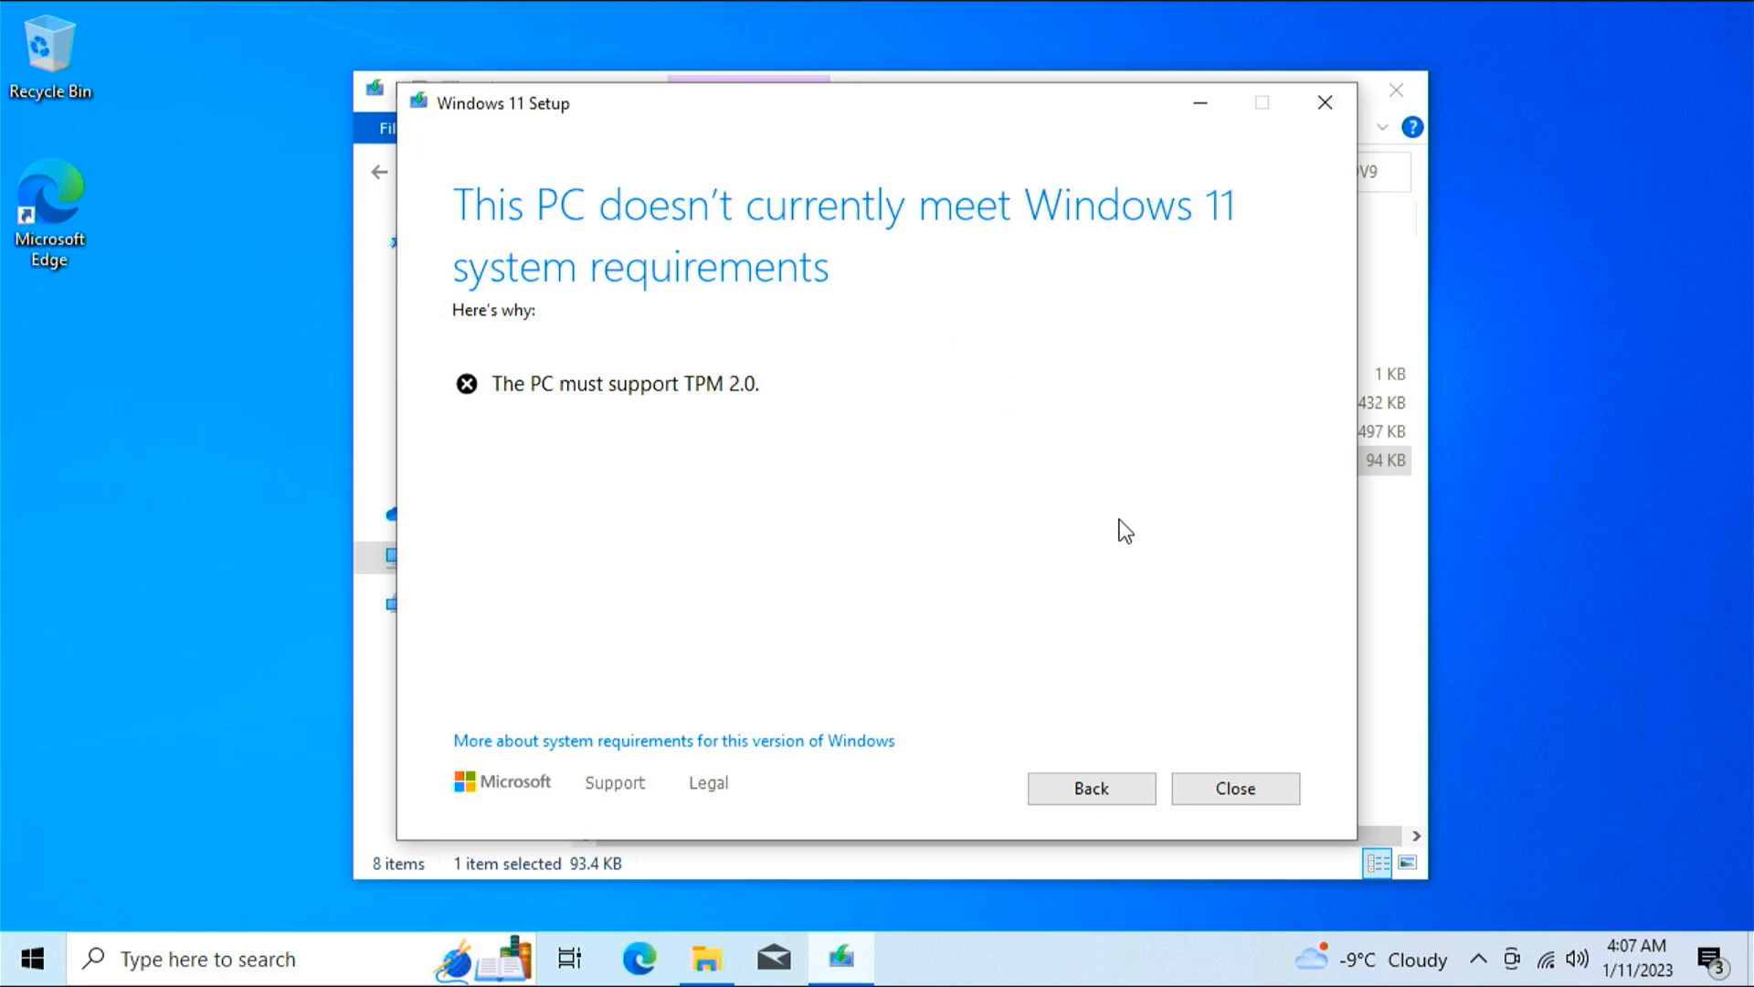
{"action": "left_click", "coordinate": [1264, 794]}
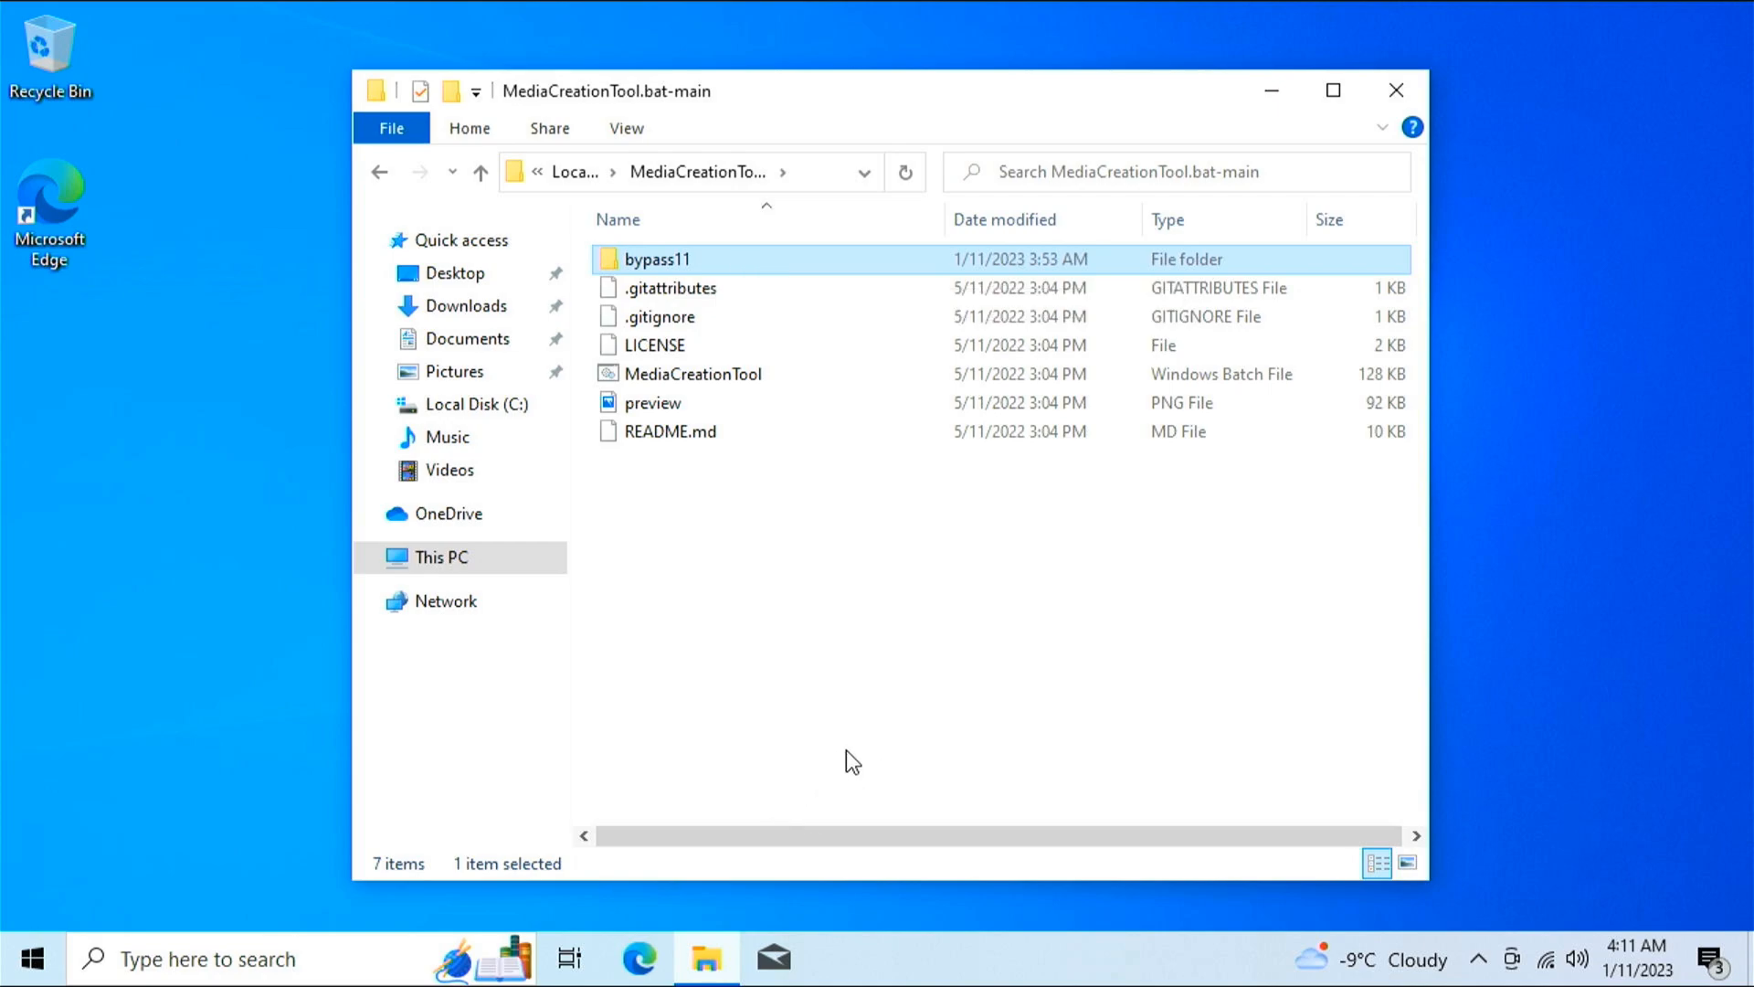
Switch to Microsoft Edge, examine the bookmarked AveYo MediaCreationTool.bat GitHub repository, and close the browser.
{"action": "left_click", "coordinate": [631, 974]}
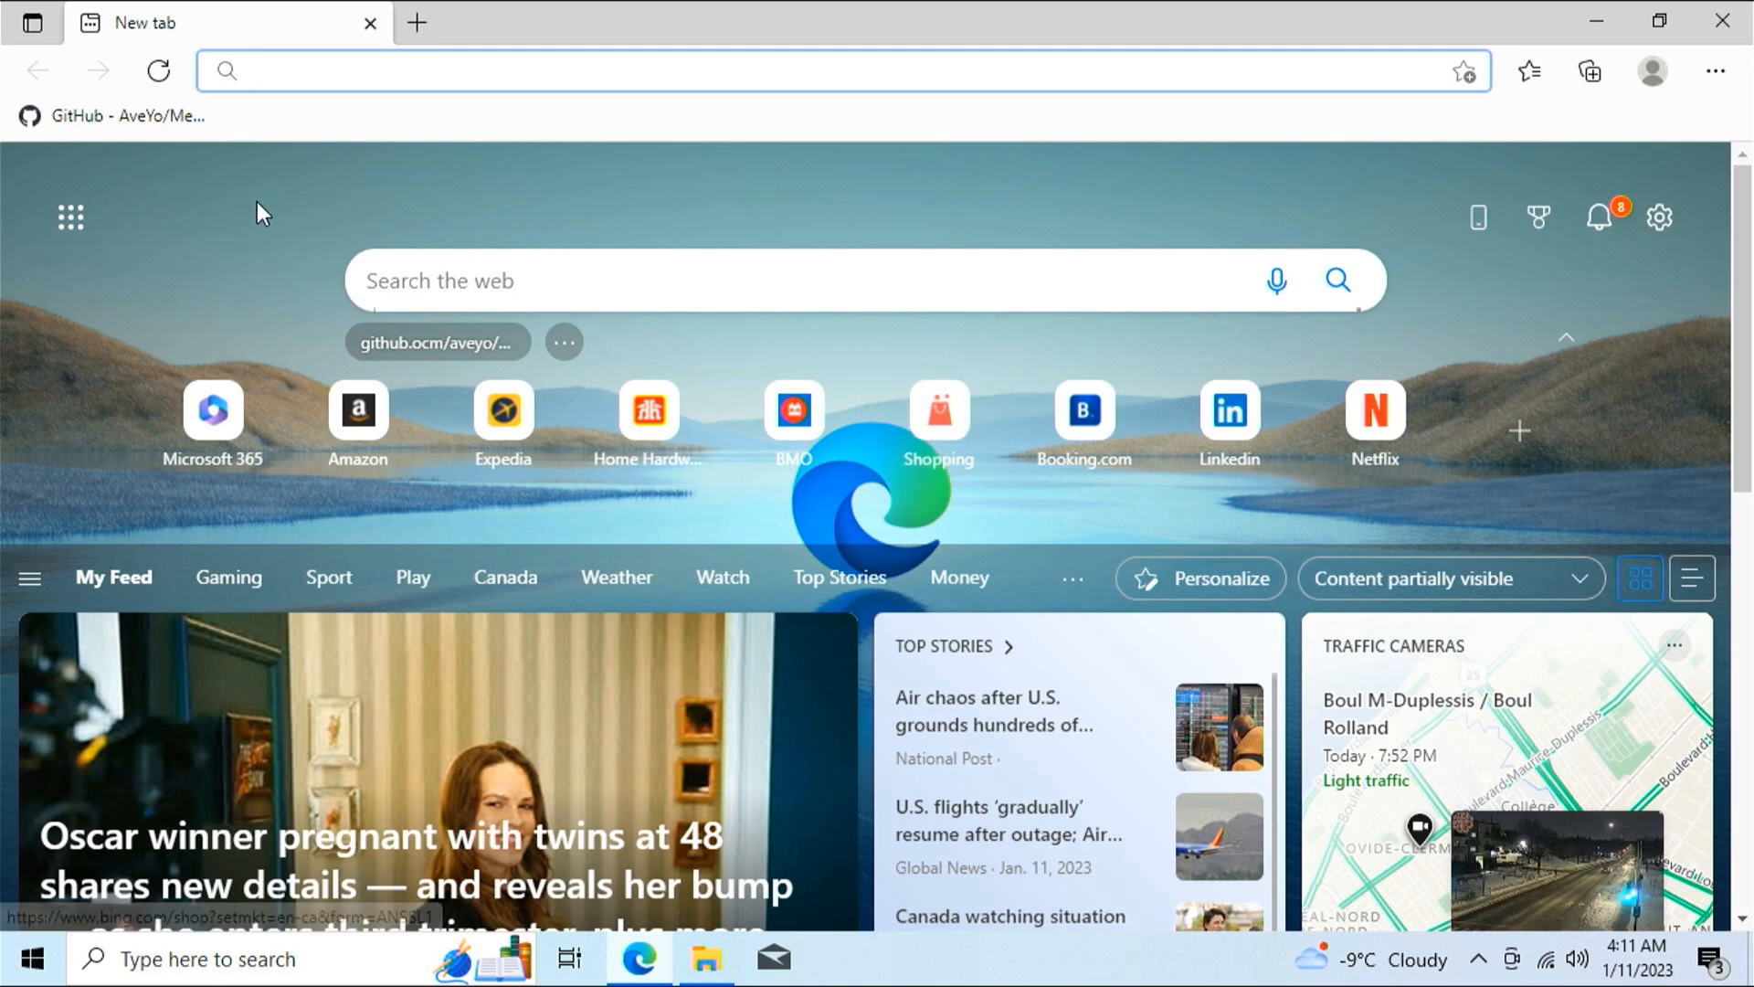
{"action": "left_click", "coordinate": [83, 116]}
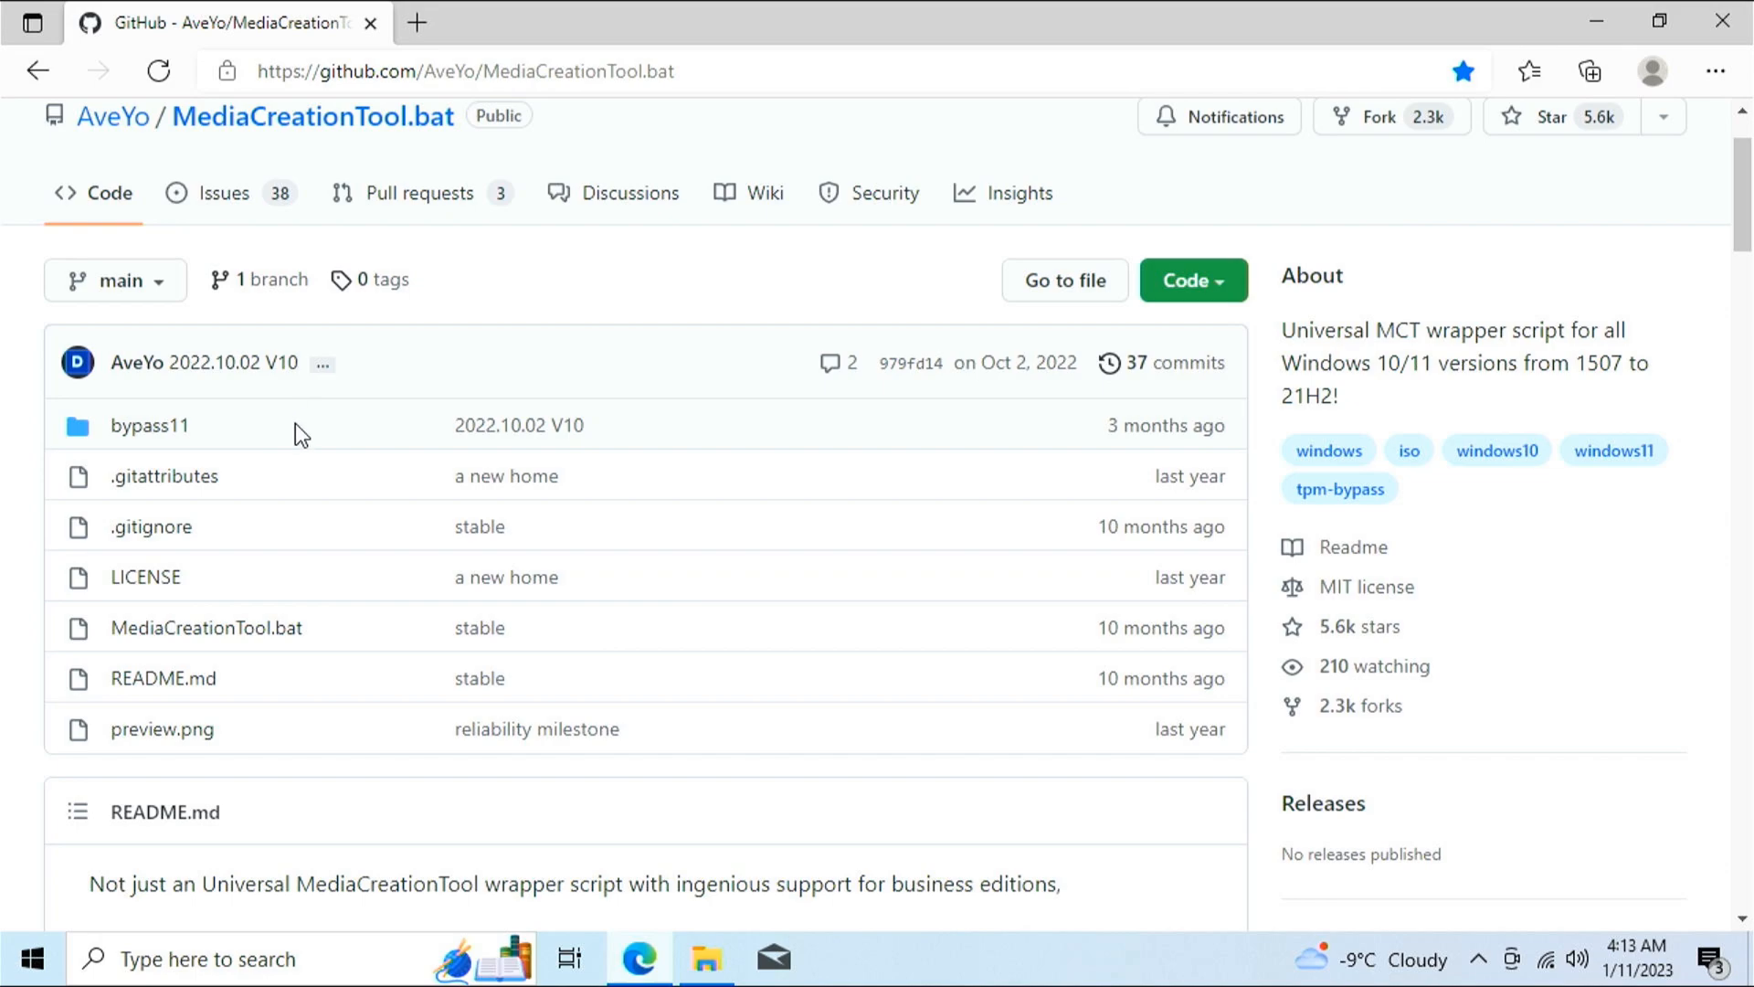
{"action": "left_click", "coordinate": [1722, 20]}
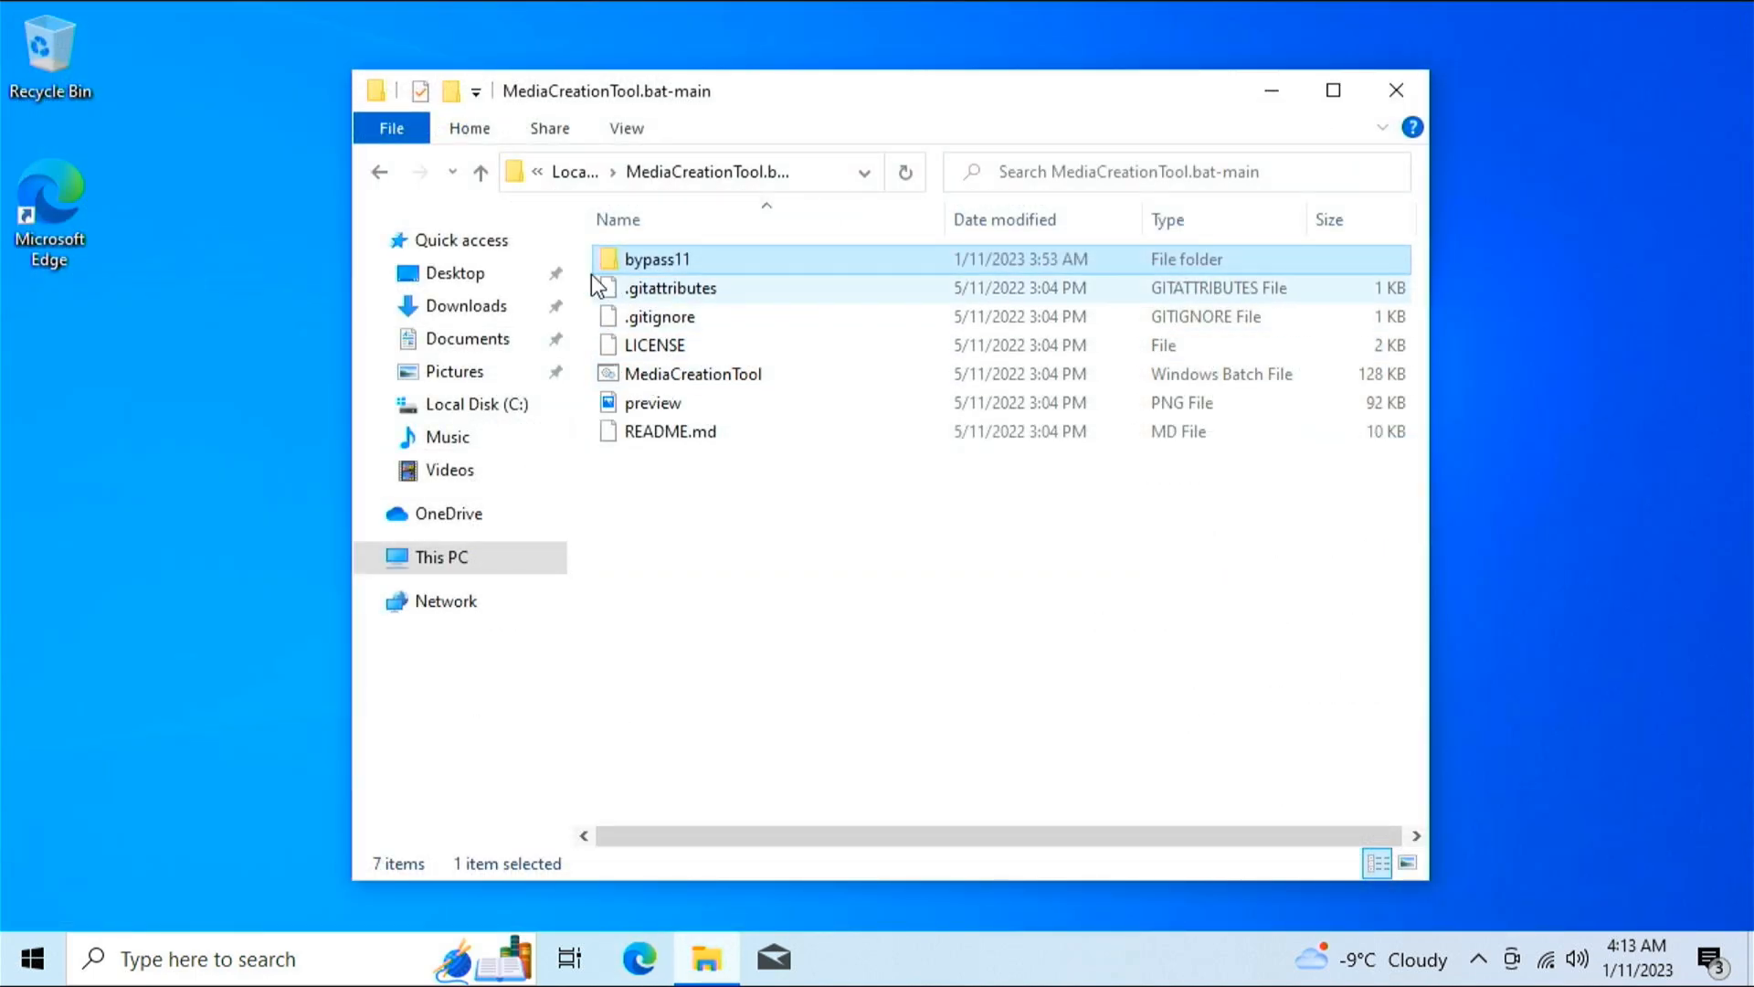
Run the Skip_TPM_Check_on_Dynamic_Update script from the bypass11 folder and allow it to make changes to the device.
{"action": "double_click", "coordinate": [630, 258]}
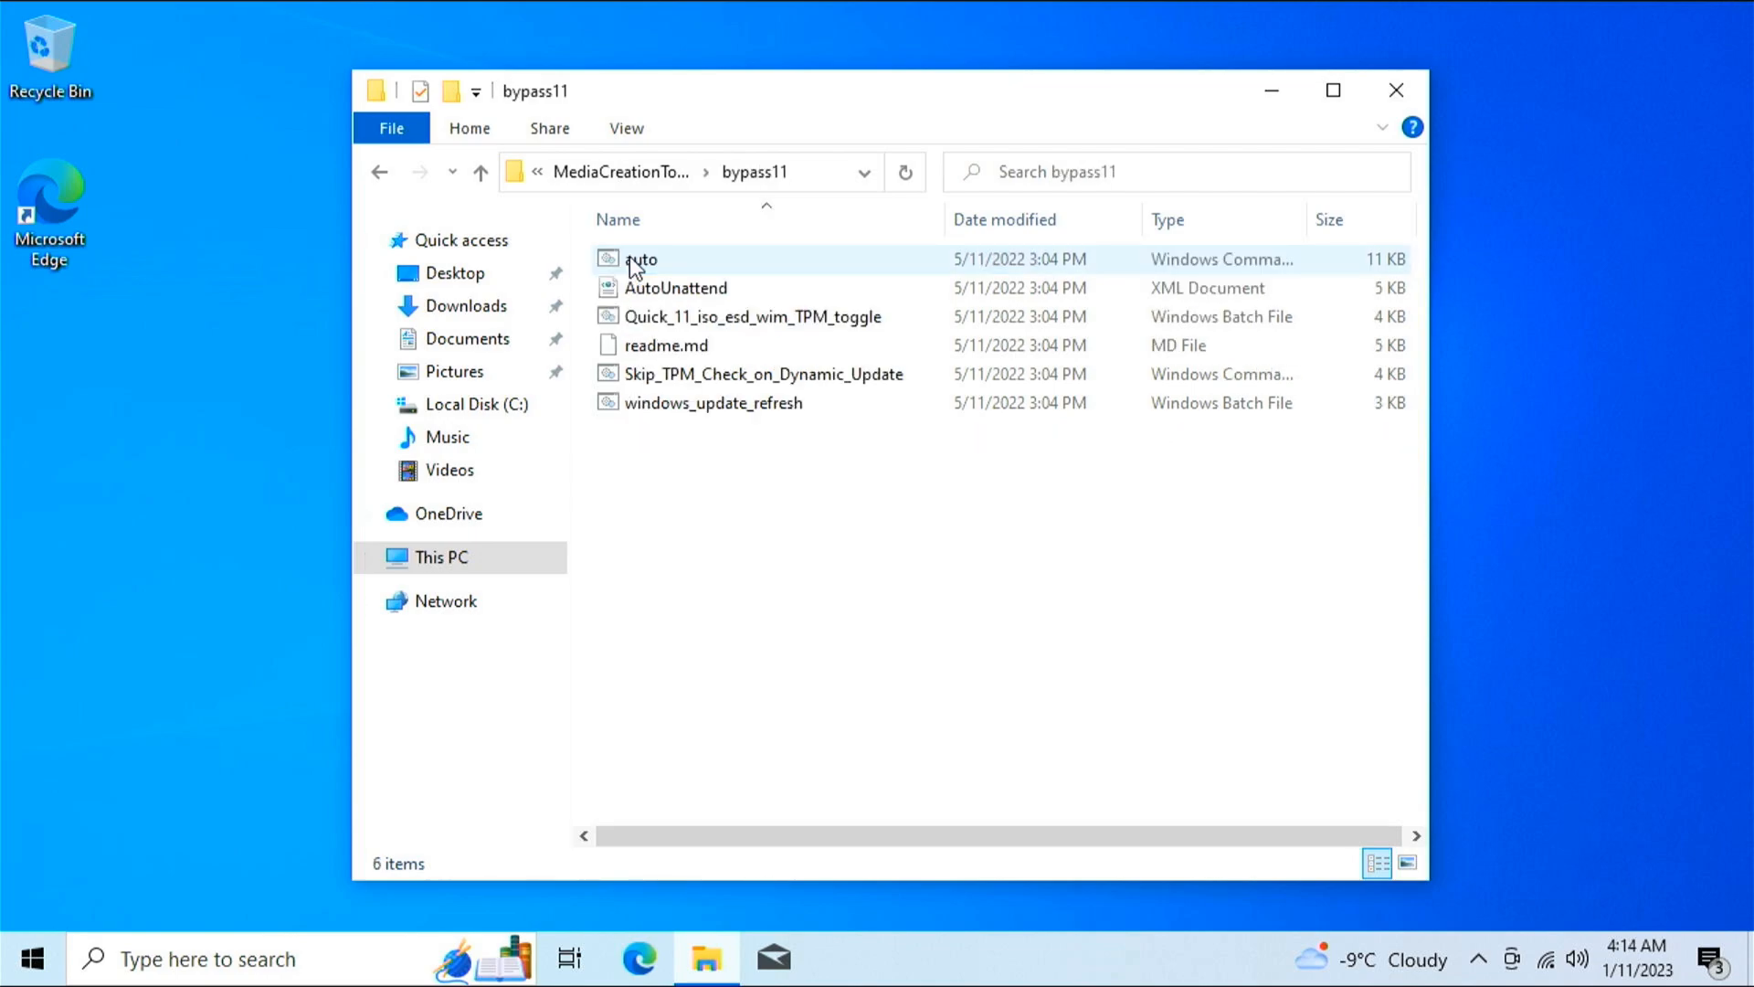
{"action": "left_click", "coordinate": [701, 377]}
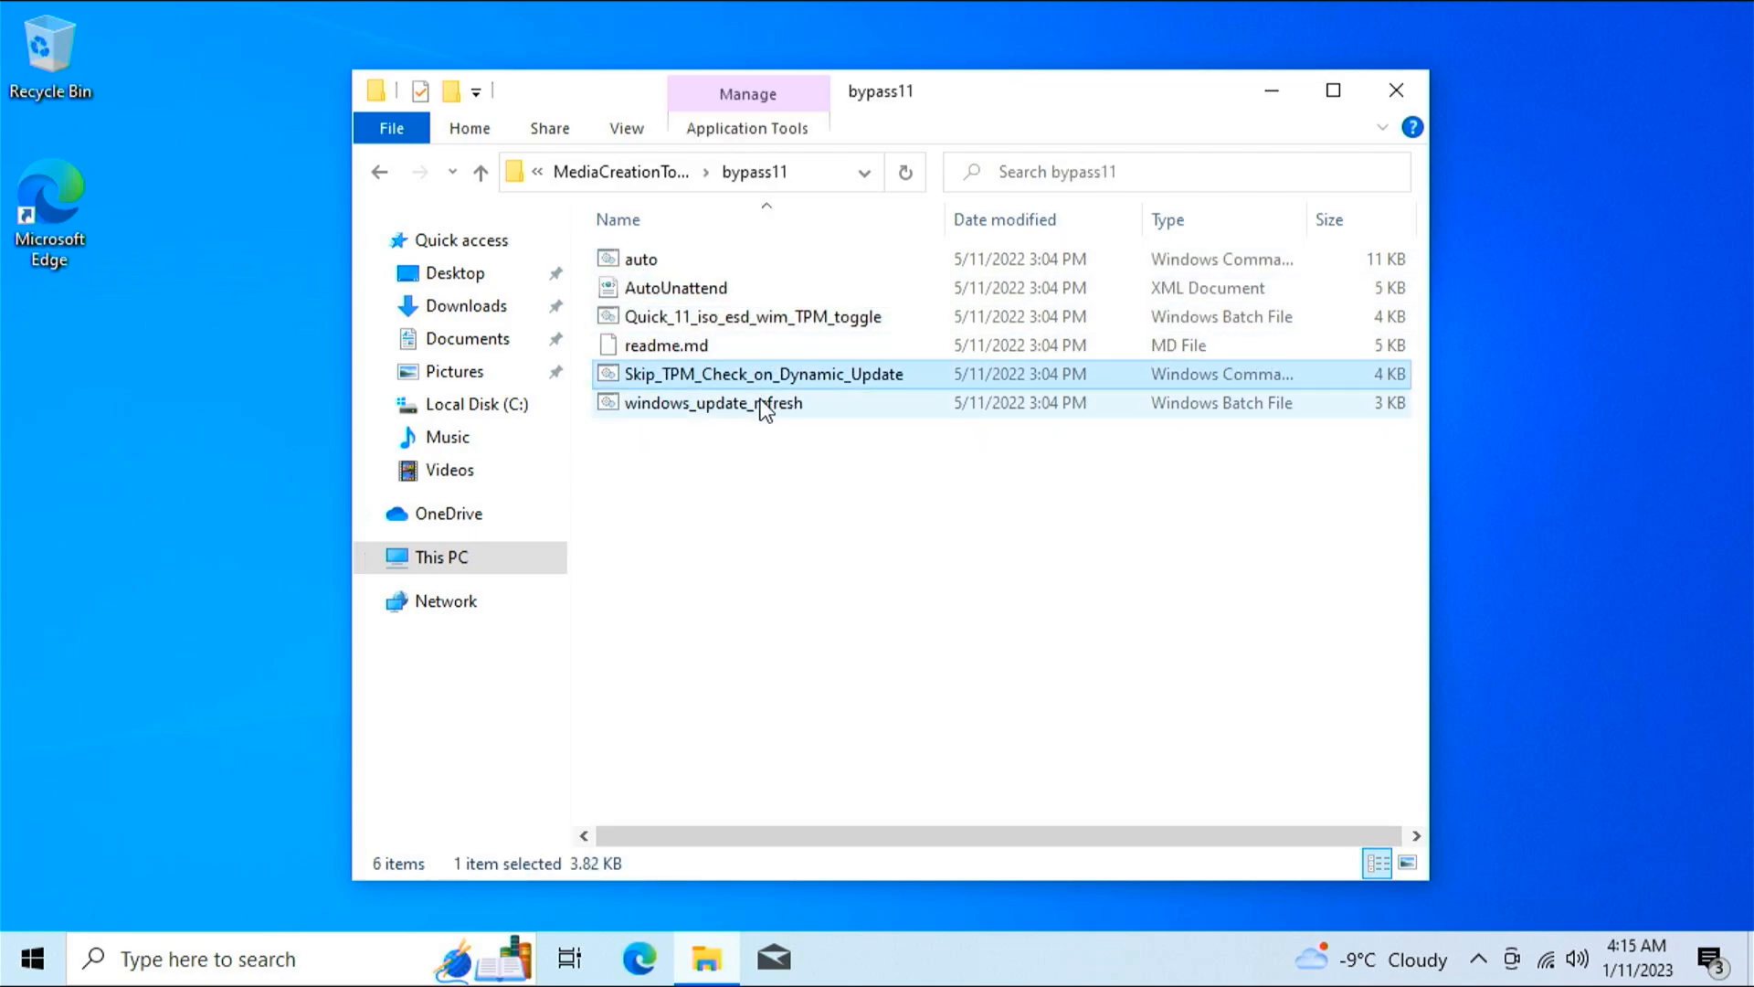
{"action": "double_click", "coordinate": [793, 364]}
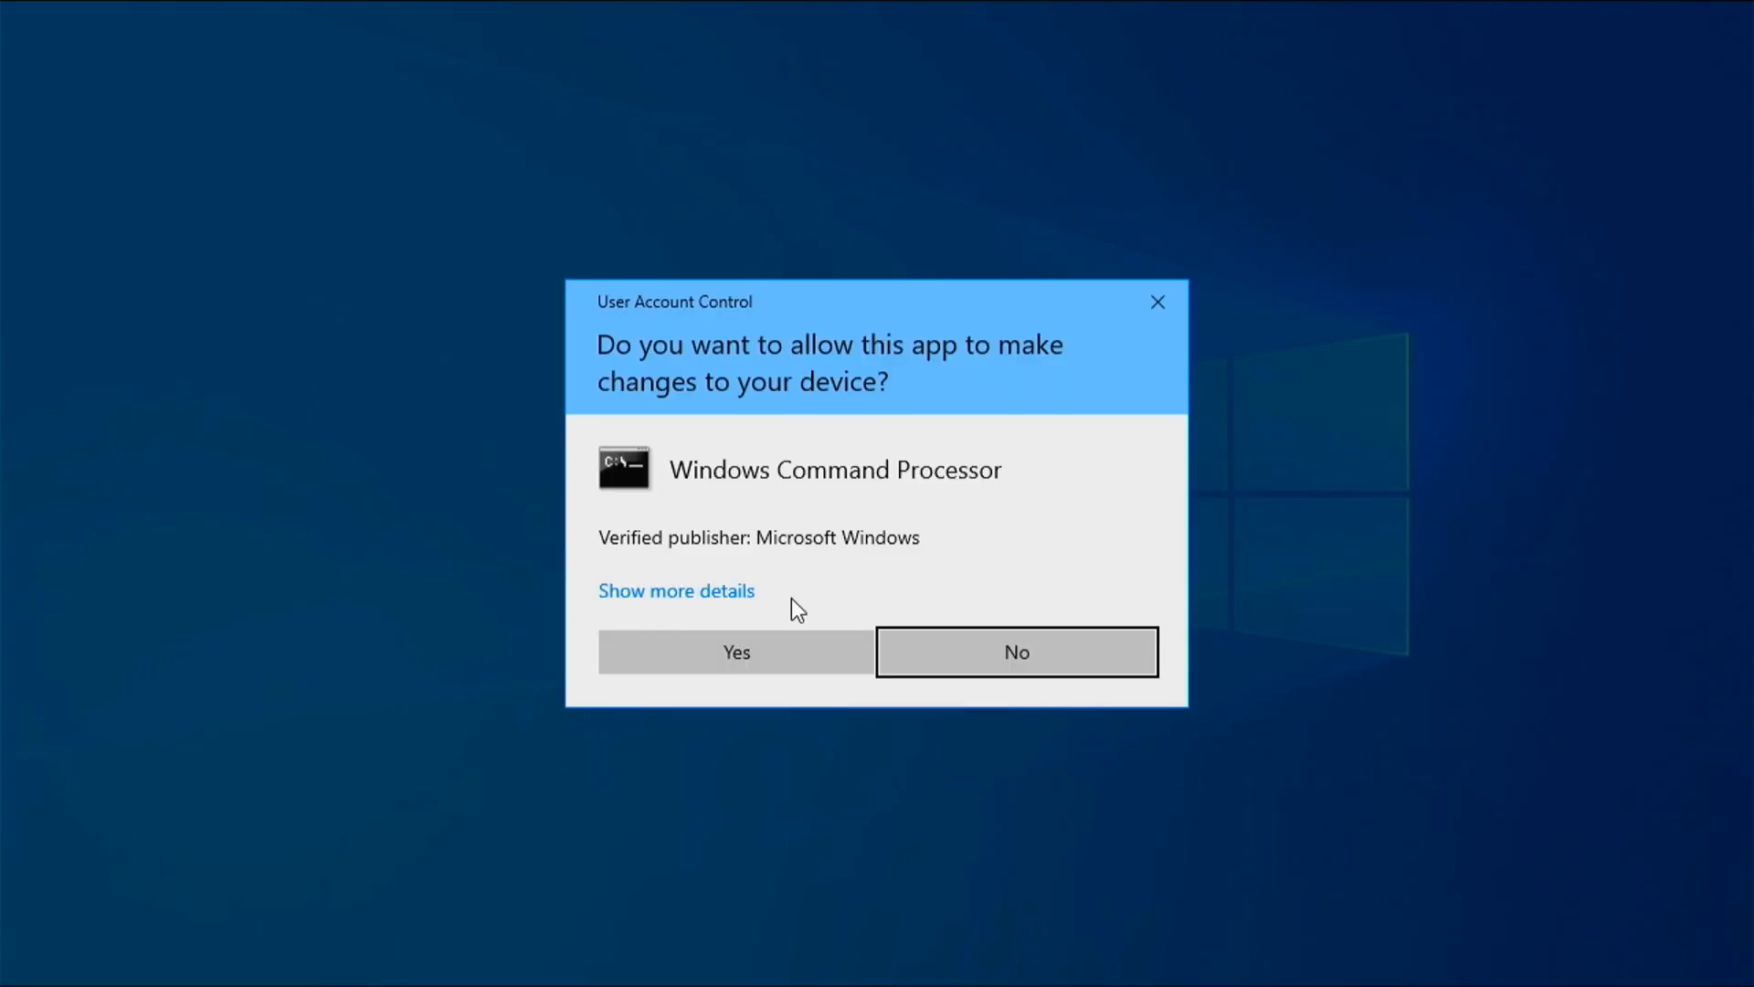
{"action": "left_click", "coordinate": [783, 651]}
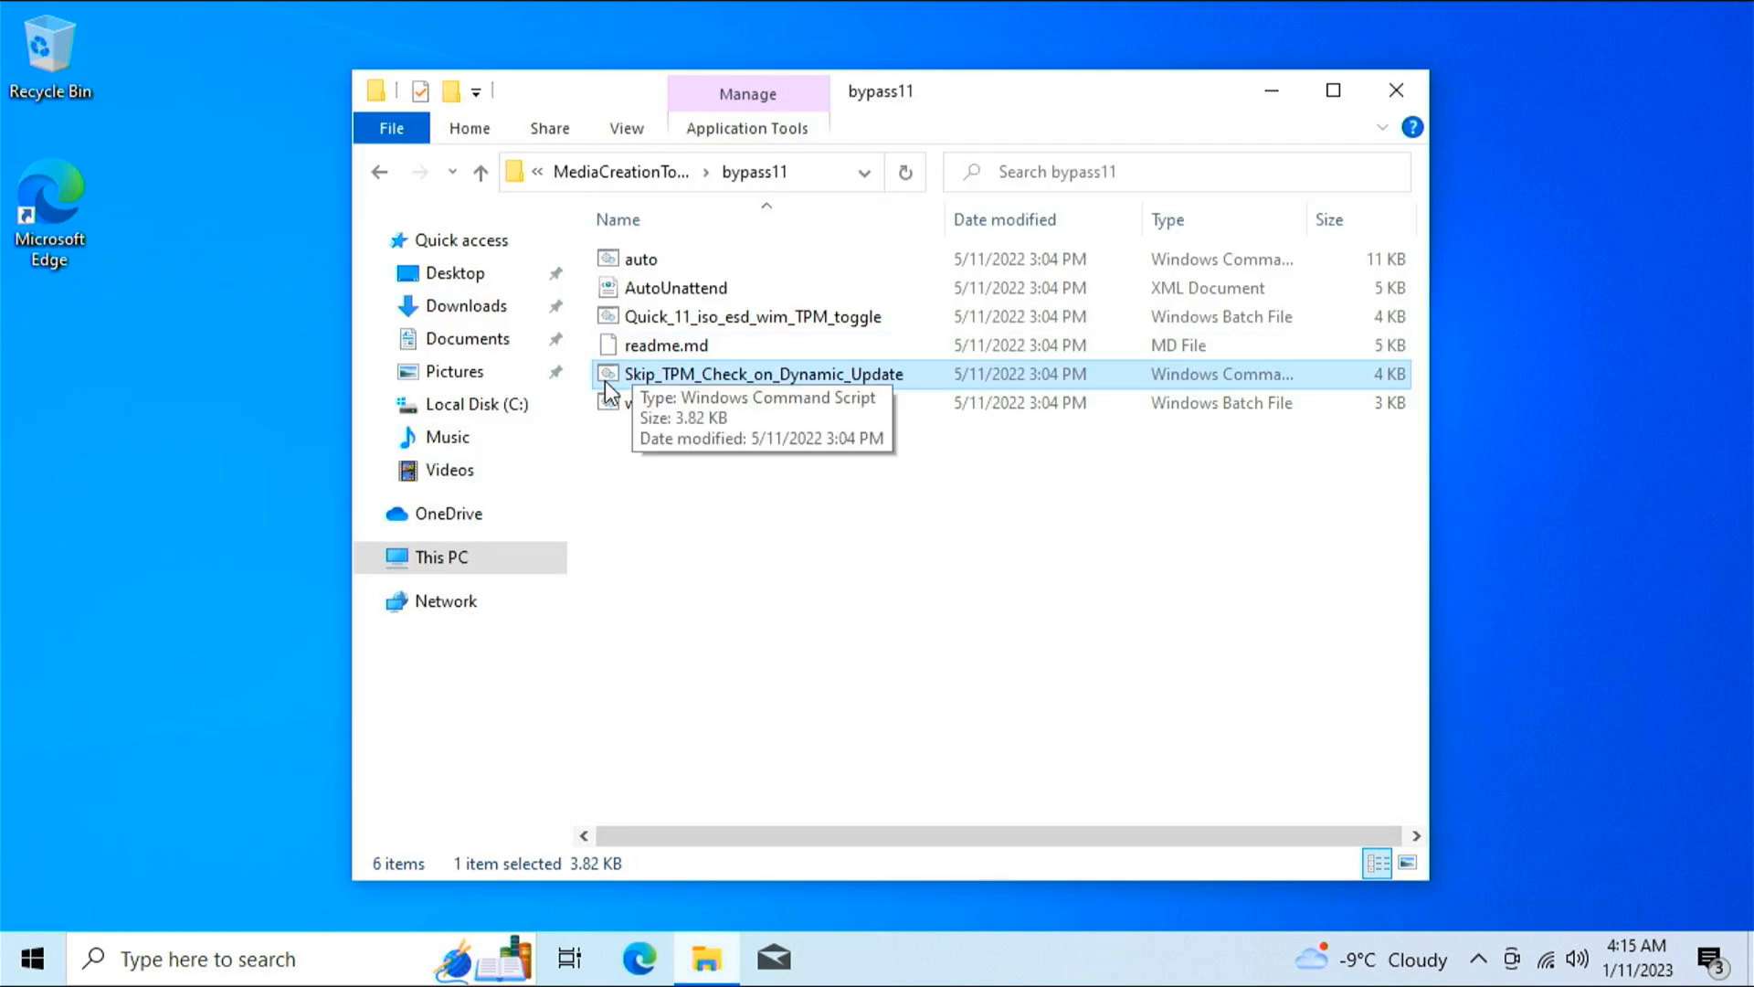
Launch setup from the mounted DVD Drive (D:) and allow it to make changes to the device.
{"action": "left_click", "coordinate": [520, 562]}
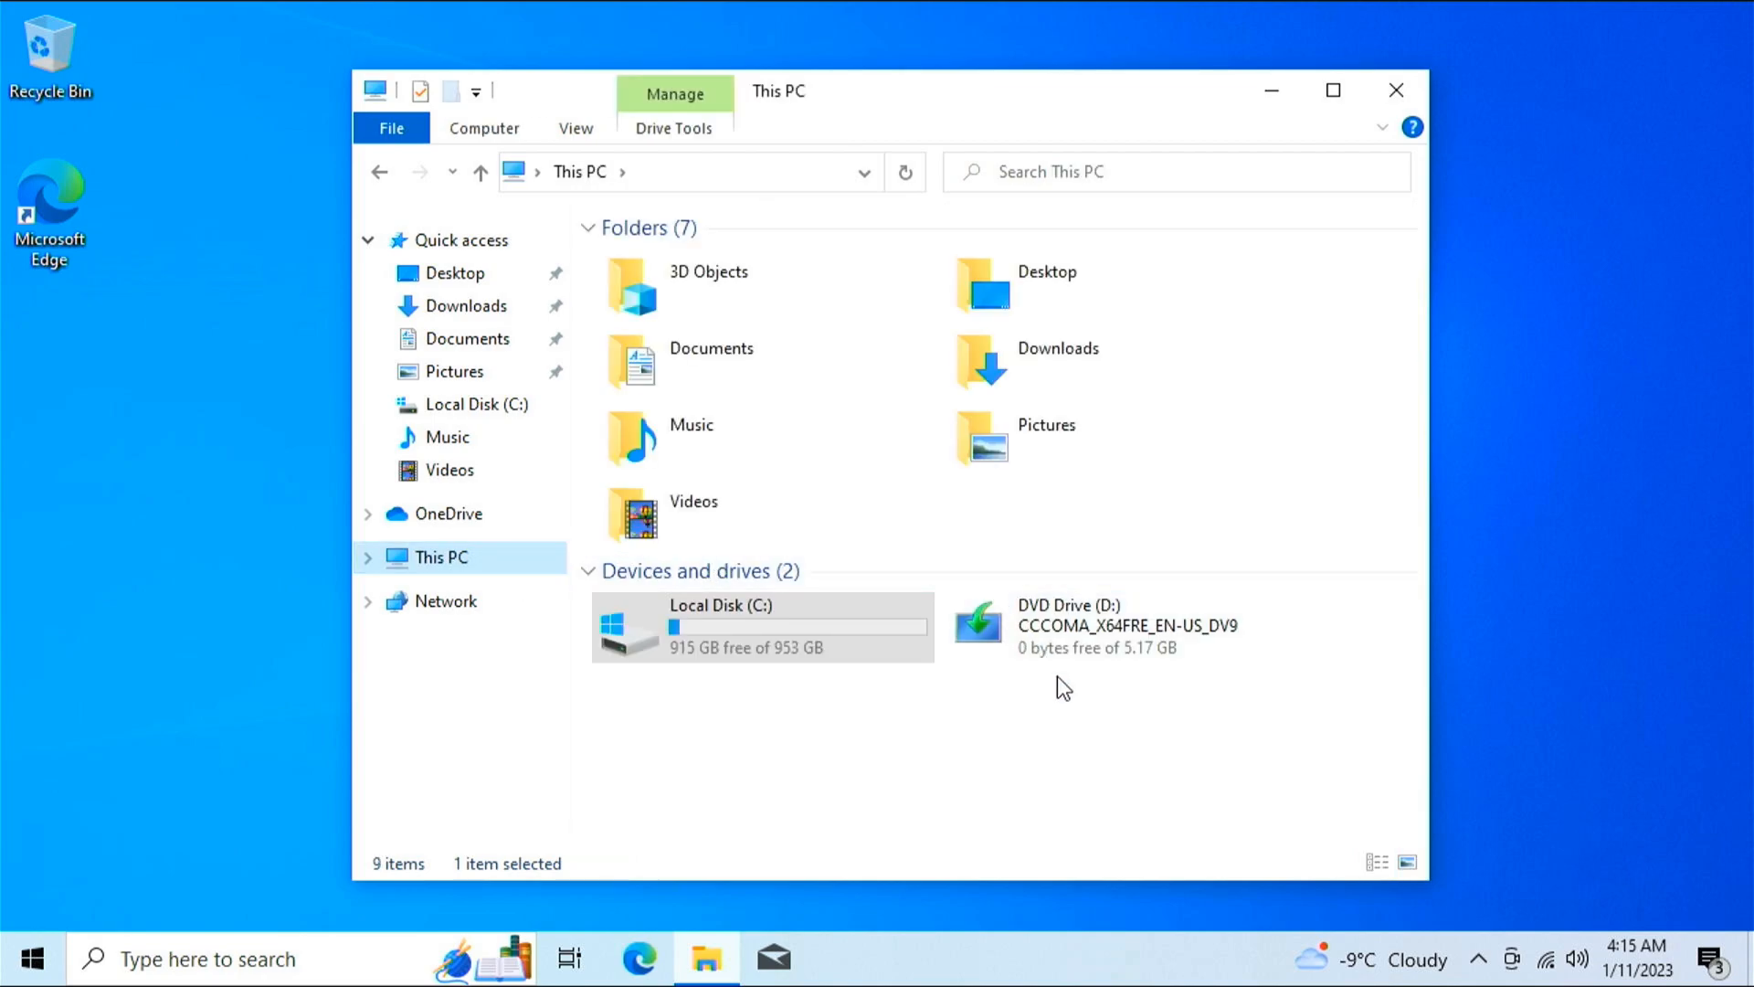
{"action": "left_click", "coordinate": [1064, 650]}
{"action": "double_click", "coordinate": [1064, 650]}
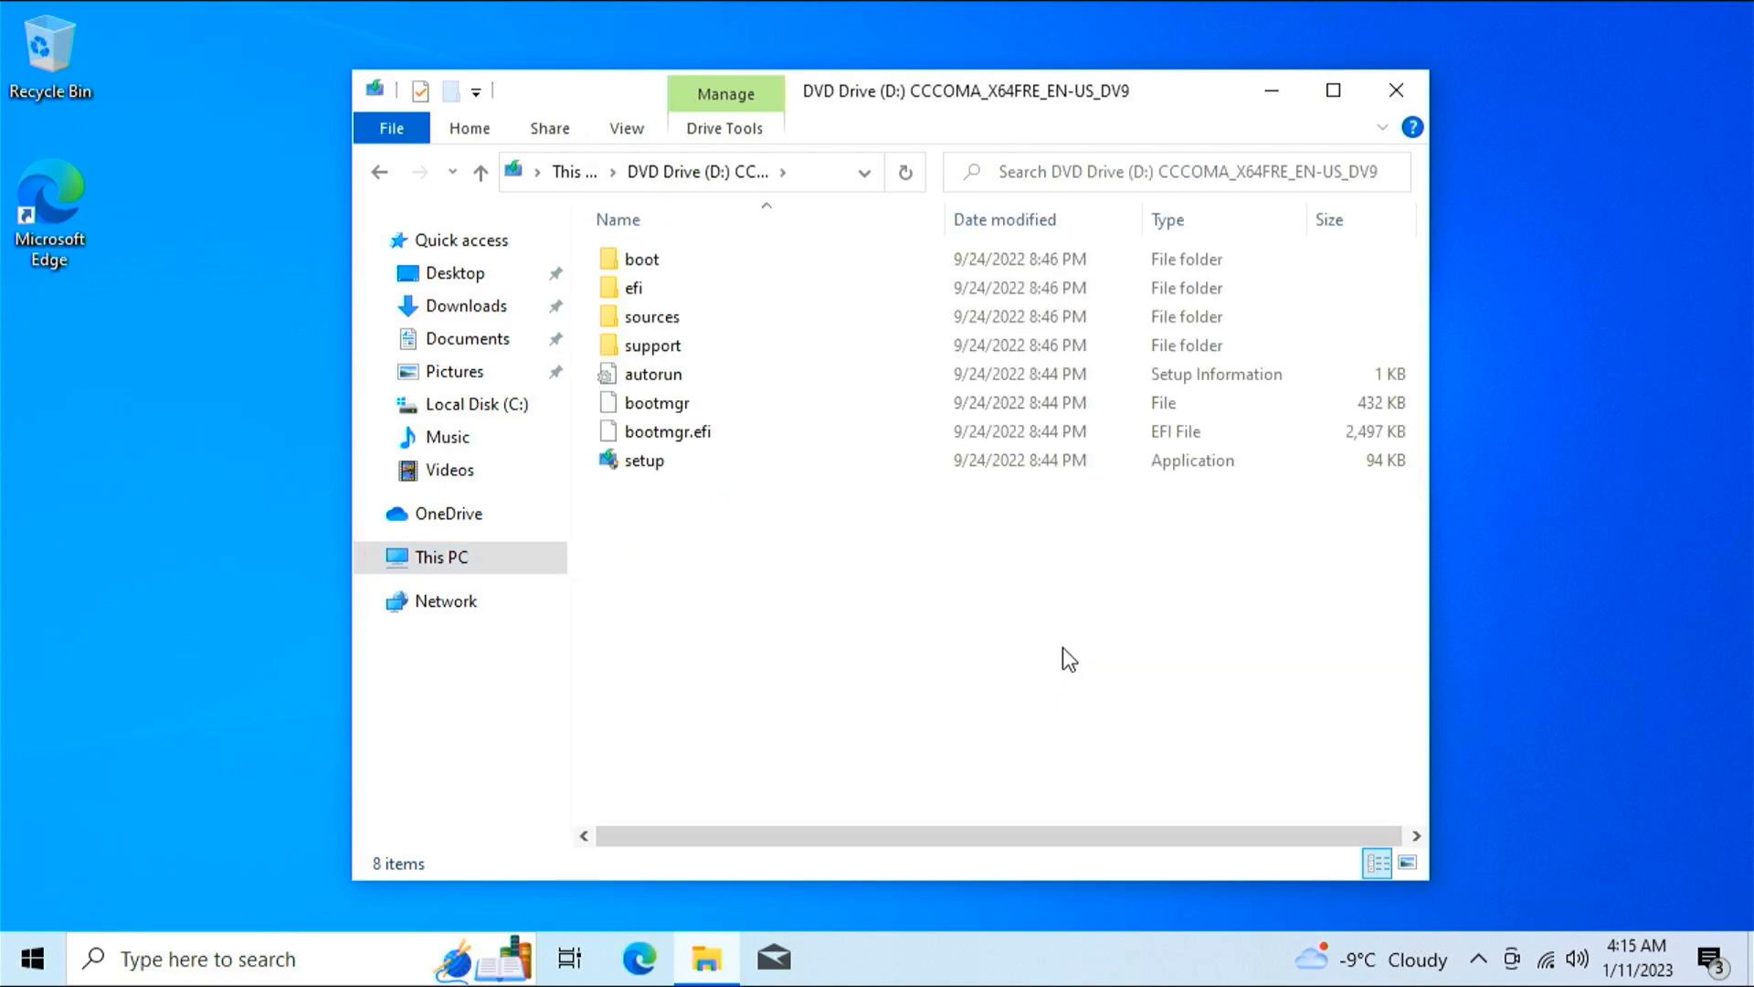
{"action": "left_click", "coordinate": [683, 464]}
{"action": "double_click", "coordinate": [683, 464]}
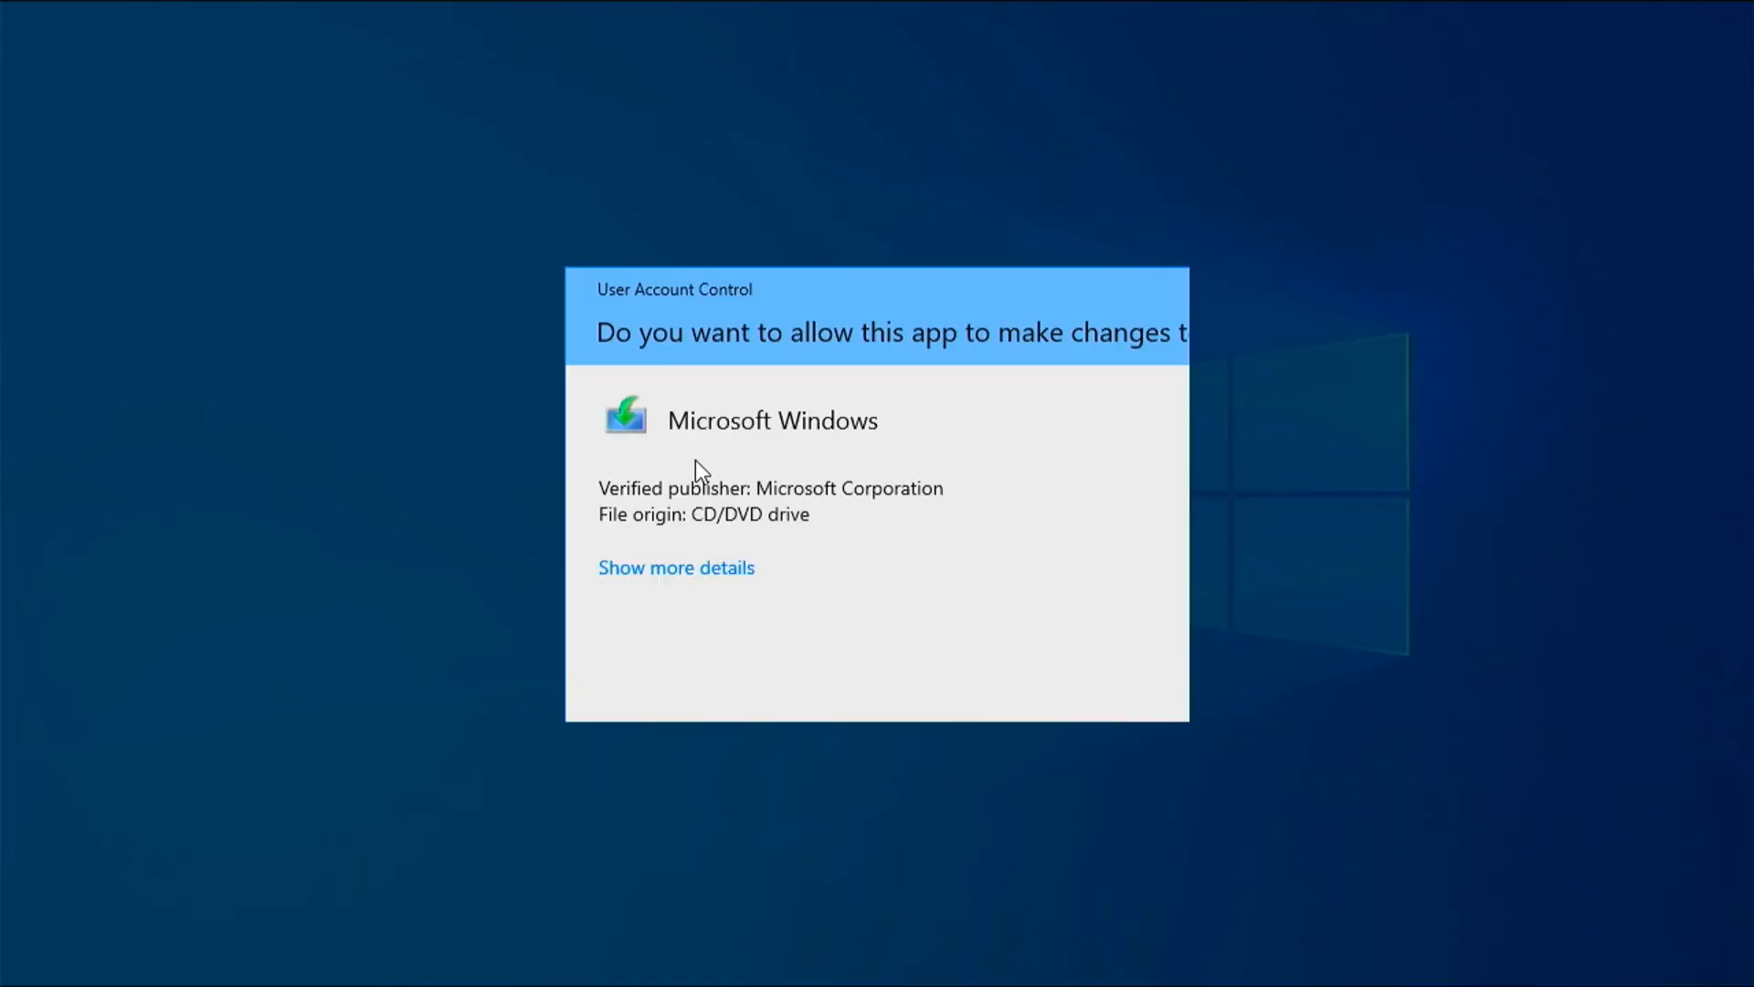
{"action": "left_click", "coordinate": [770, 674]}
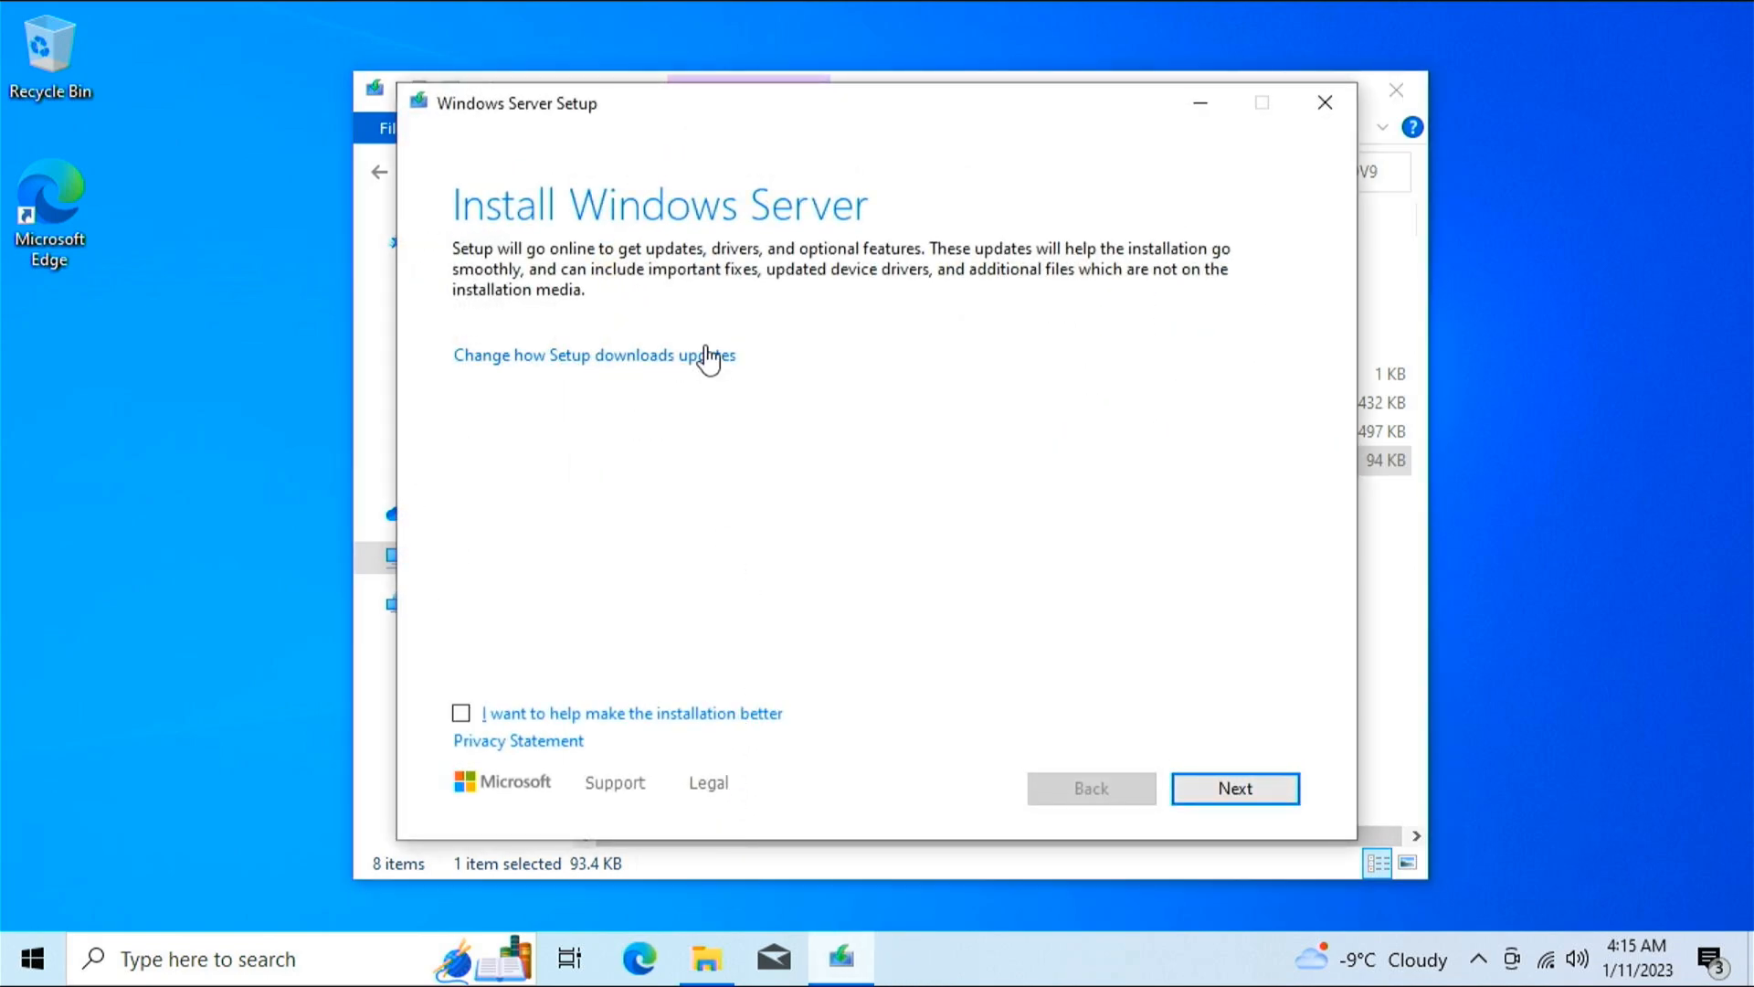
Set the installer's update download option to Not right now and accept the license terms.
{"action": "left_click", "coordinate": [703, 354]}
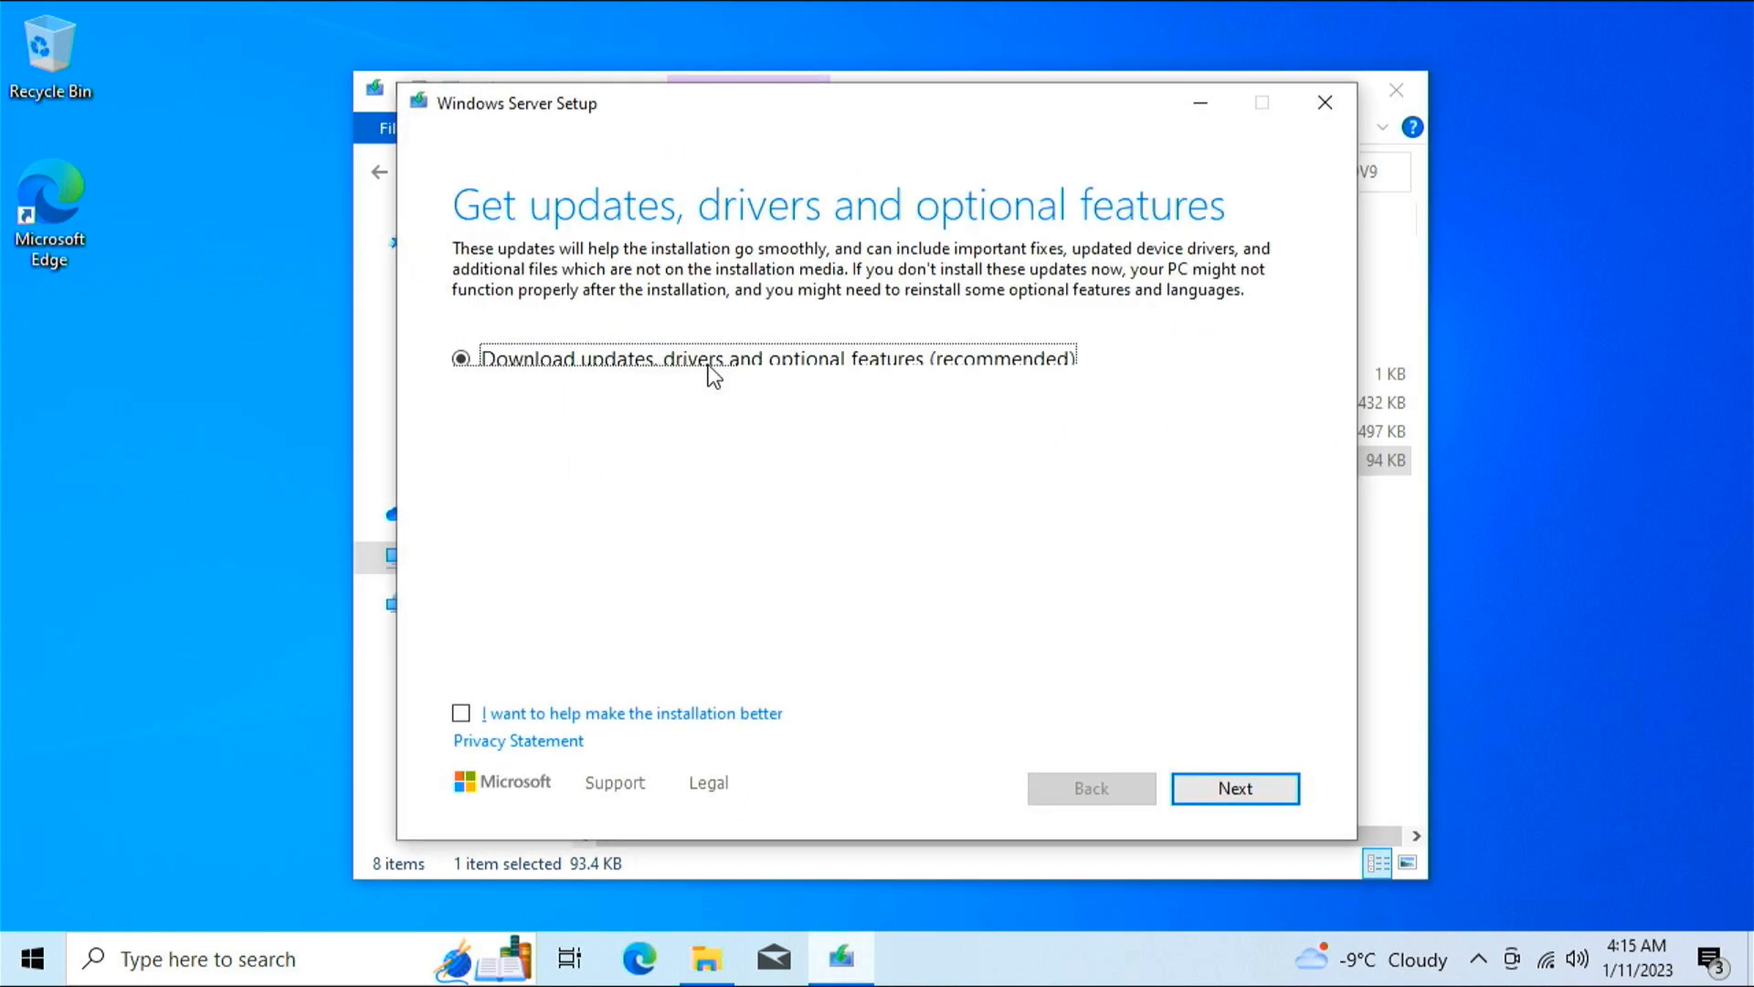
{"action": "left_click", "coordinate": [586, 418]}
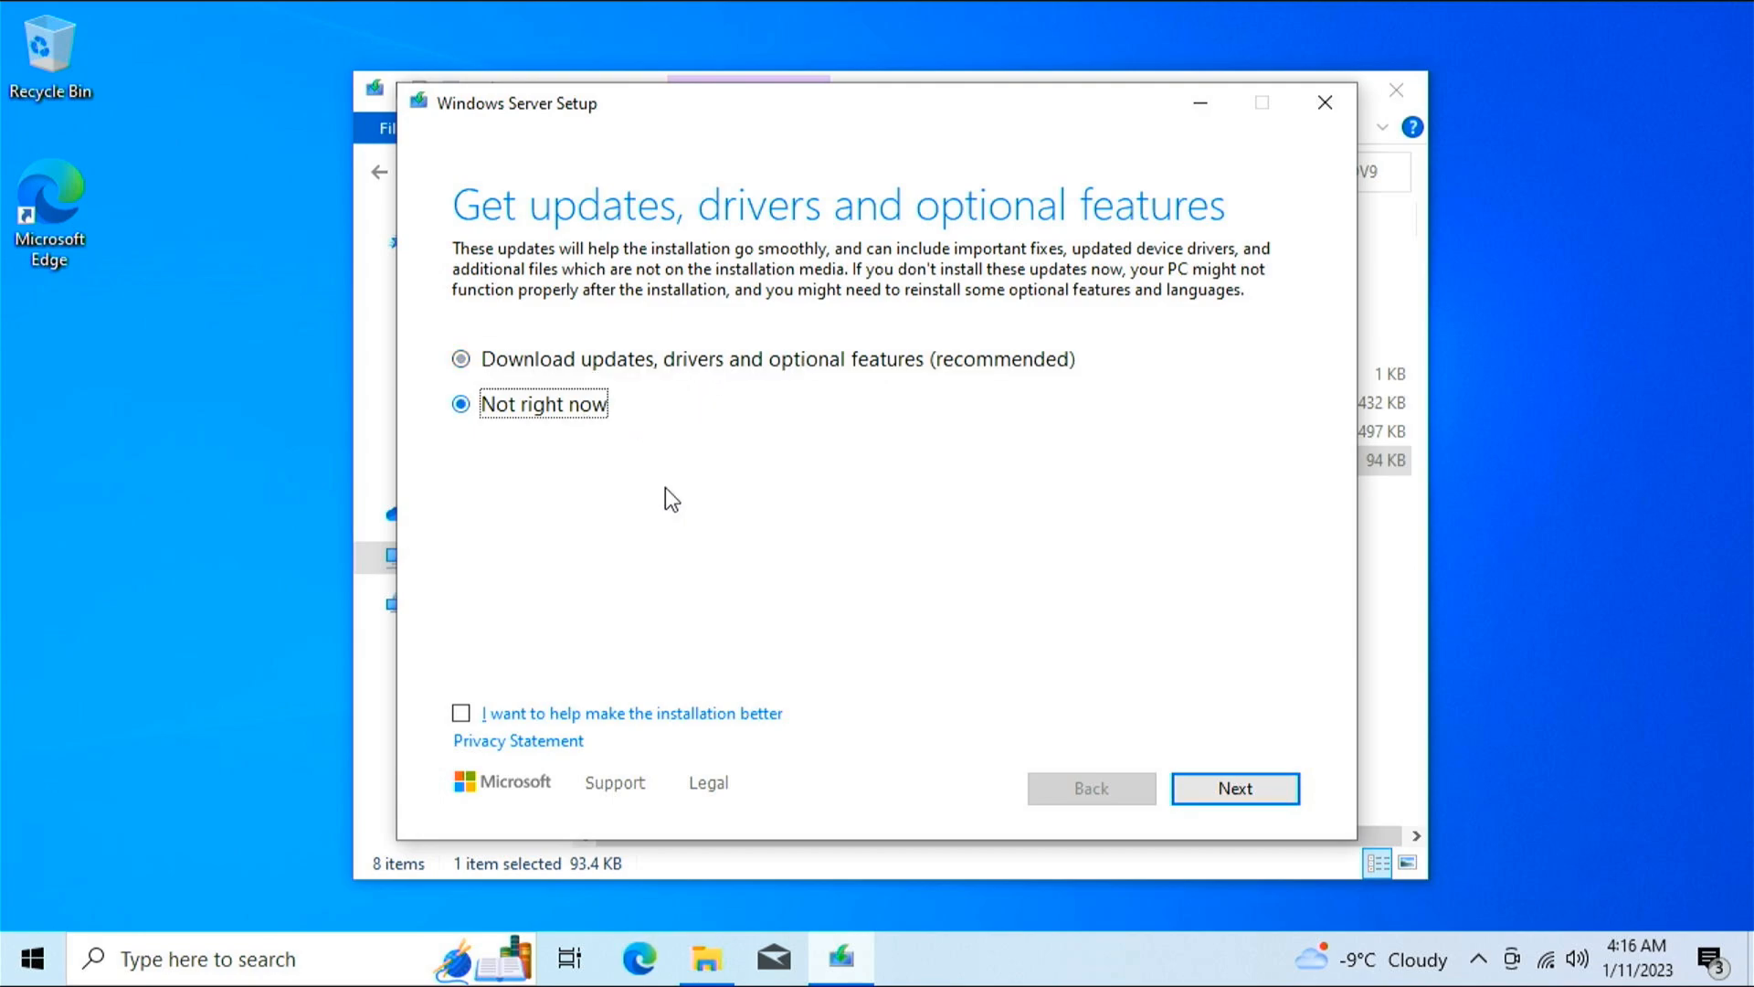
{"action": "left_click", "coordinate": [1271, 789]}
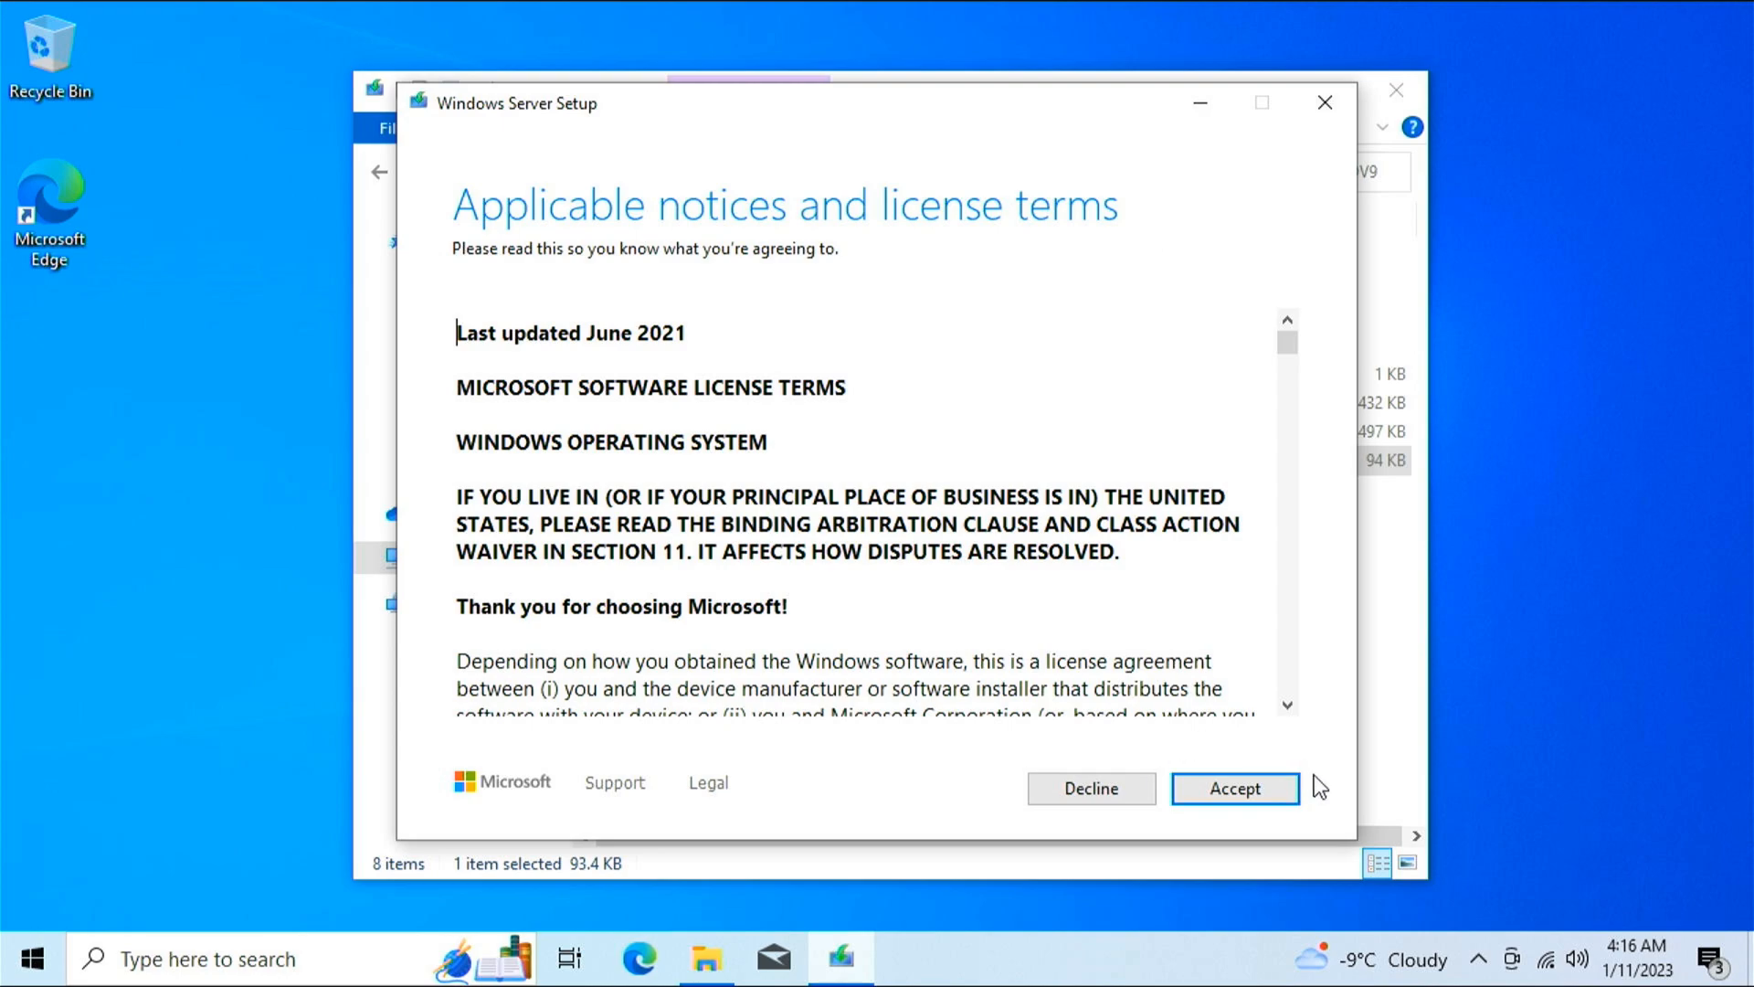
{"action": "left_click", "coordinate": [1263, 789]}
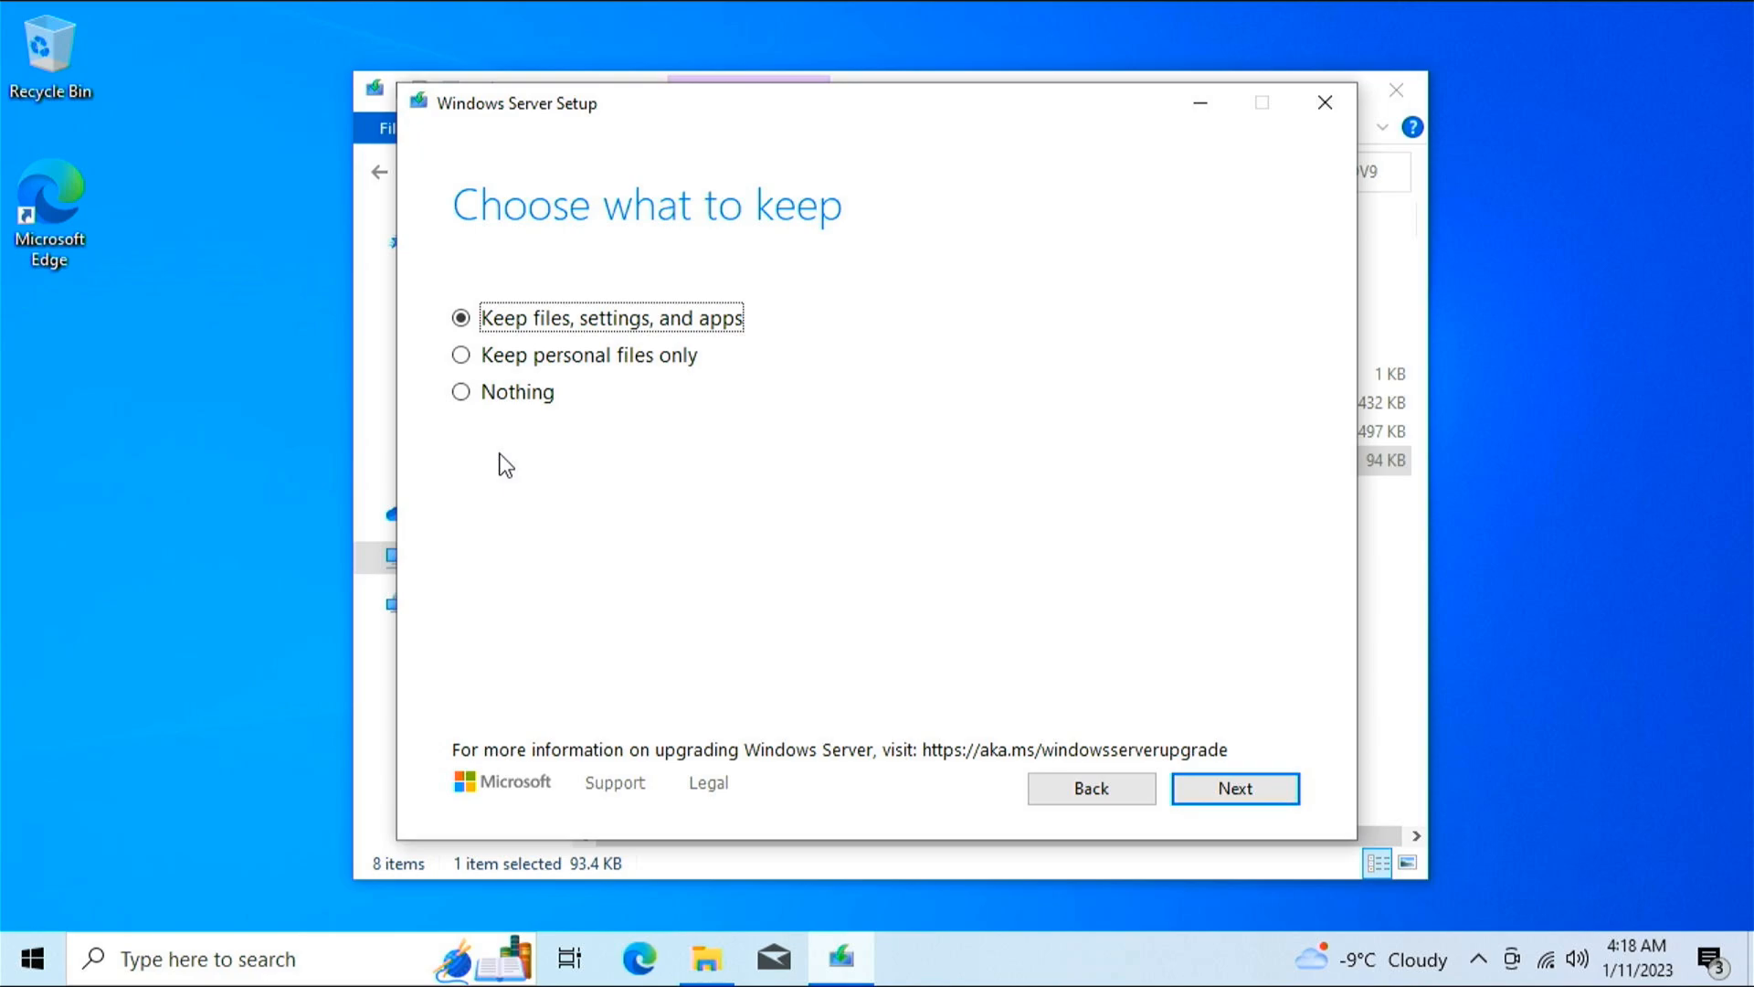
Choose to keep Nothing and start the installation of Windows 11 Home.
{"action": "left_click", "coordinate": [526, 389]}
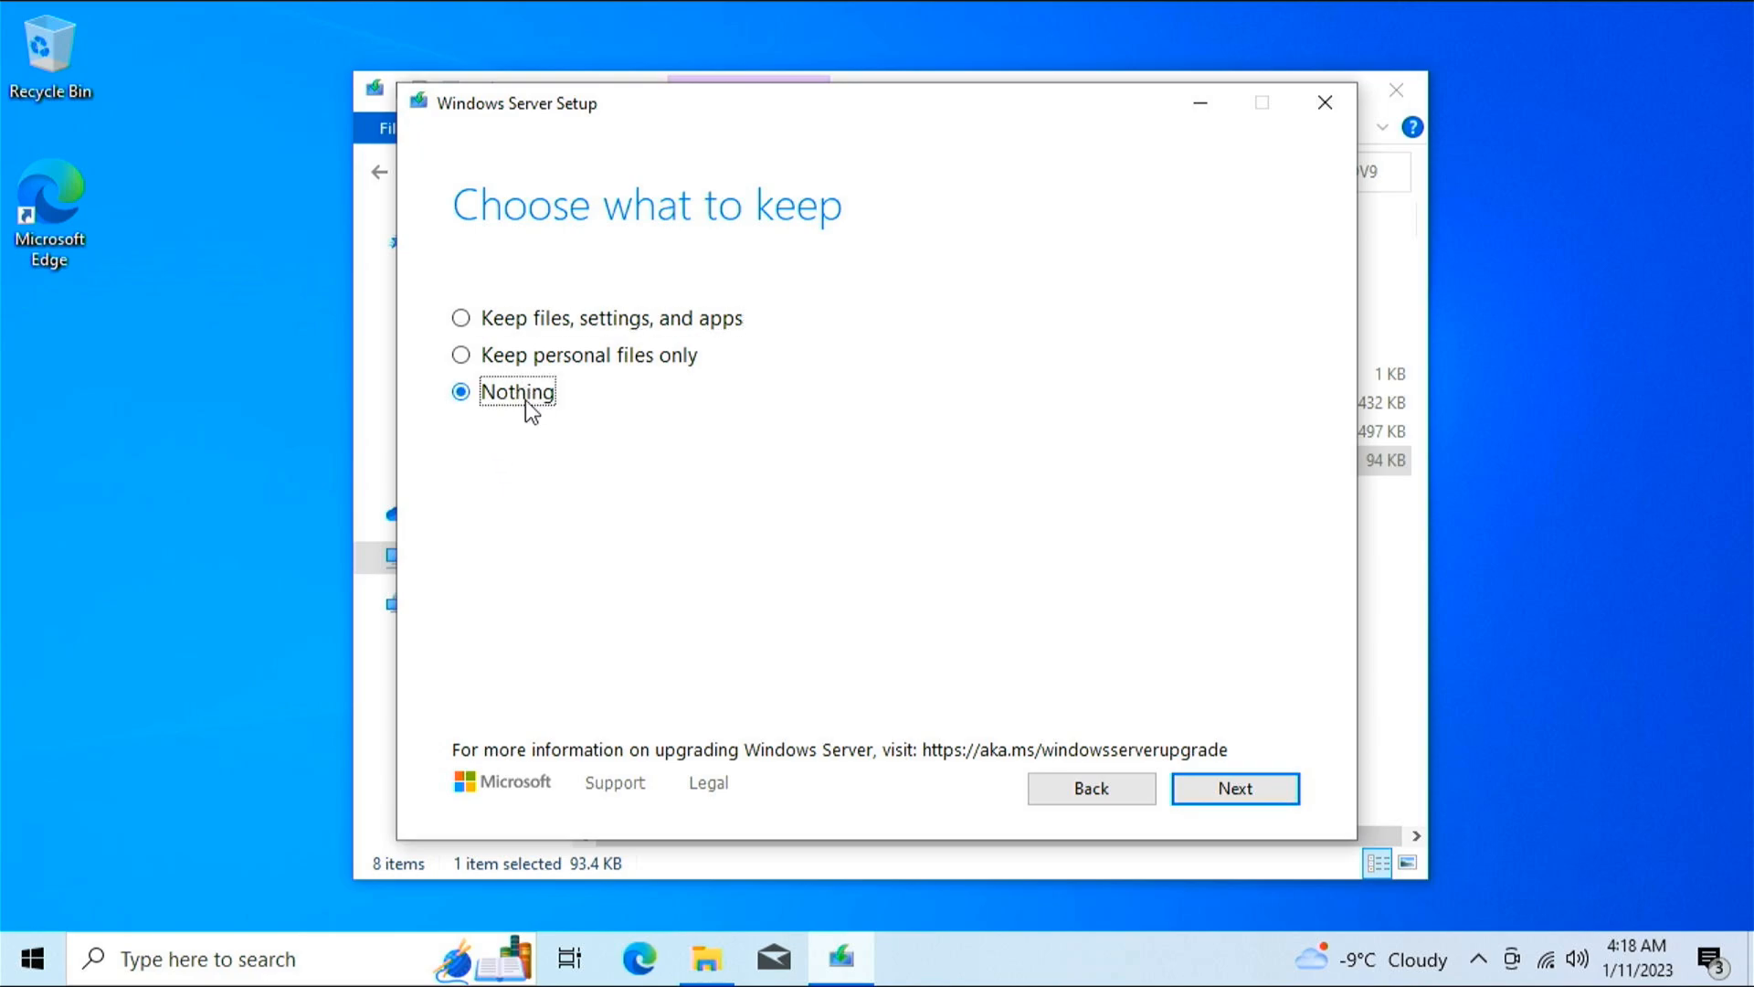
{"action": "left_click", "coordinate": [1272, 784]}
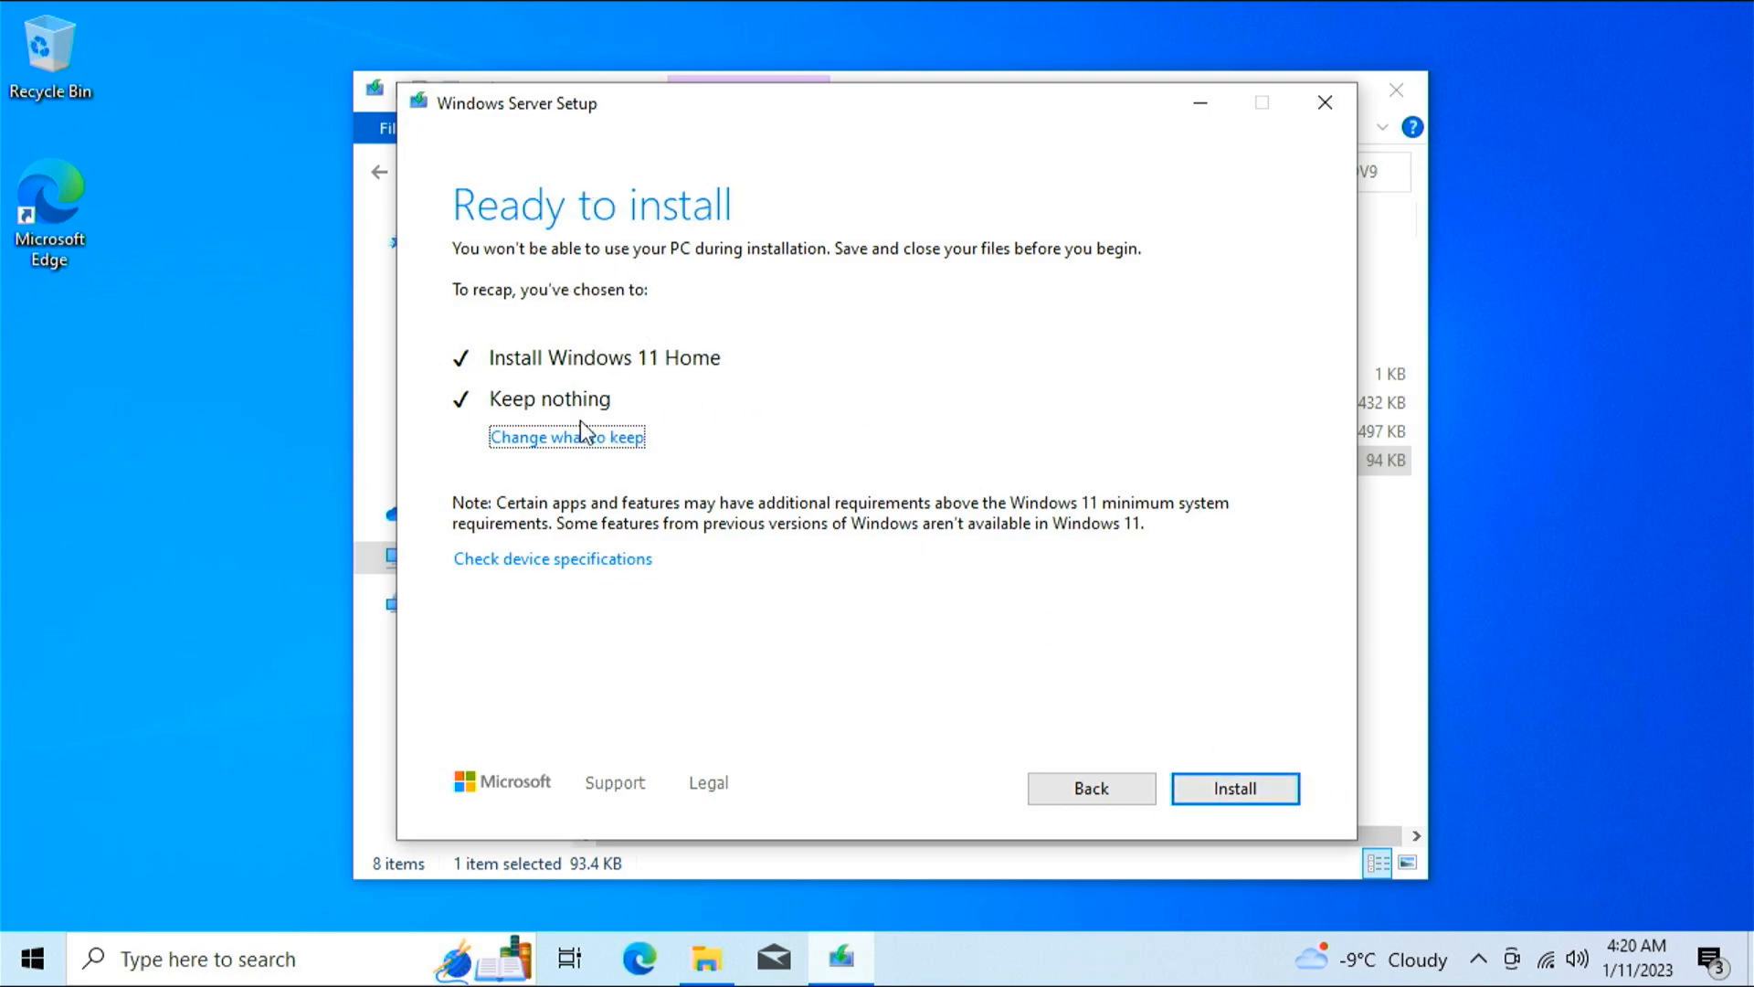
{"action": "left_click", "coordinate": [1275, 798]}
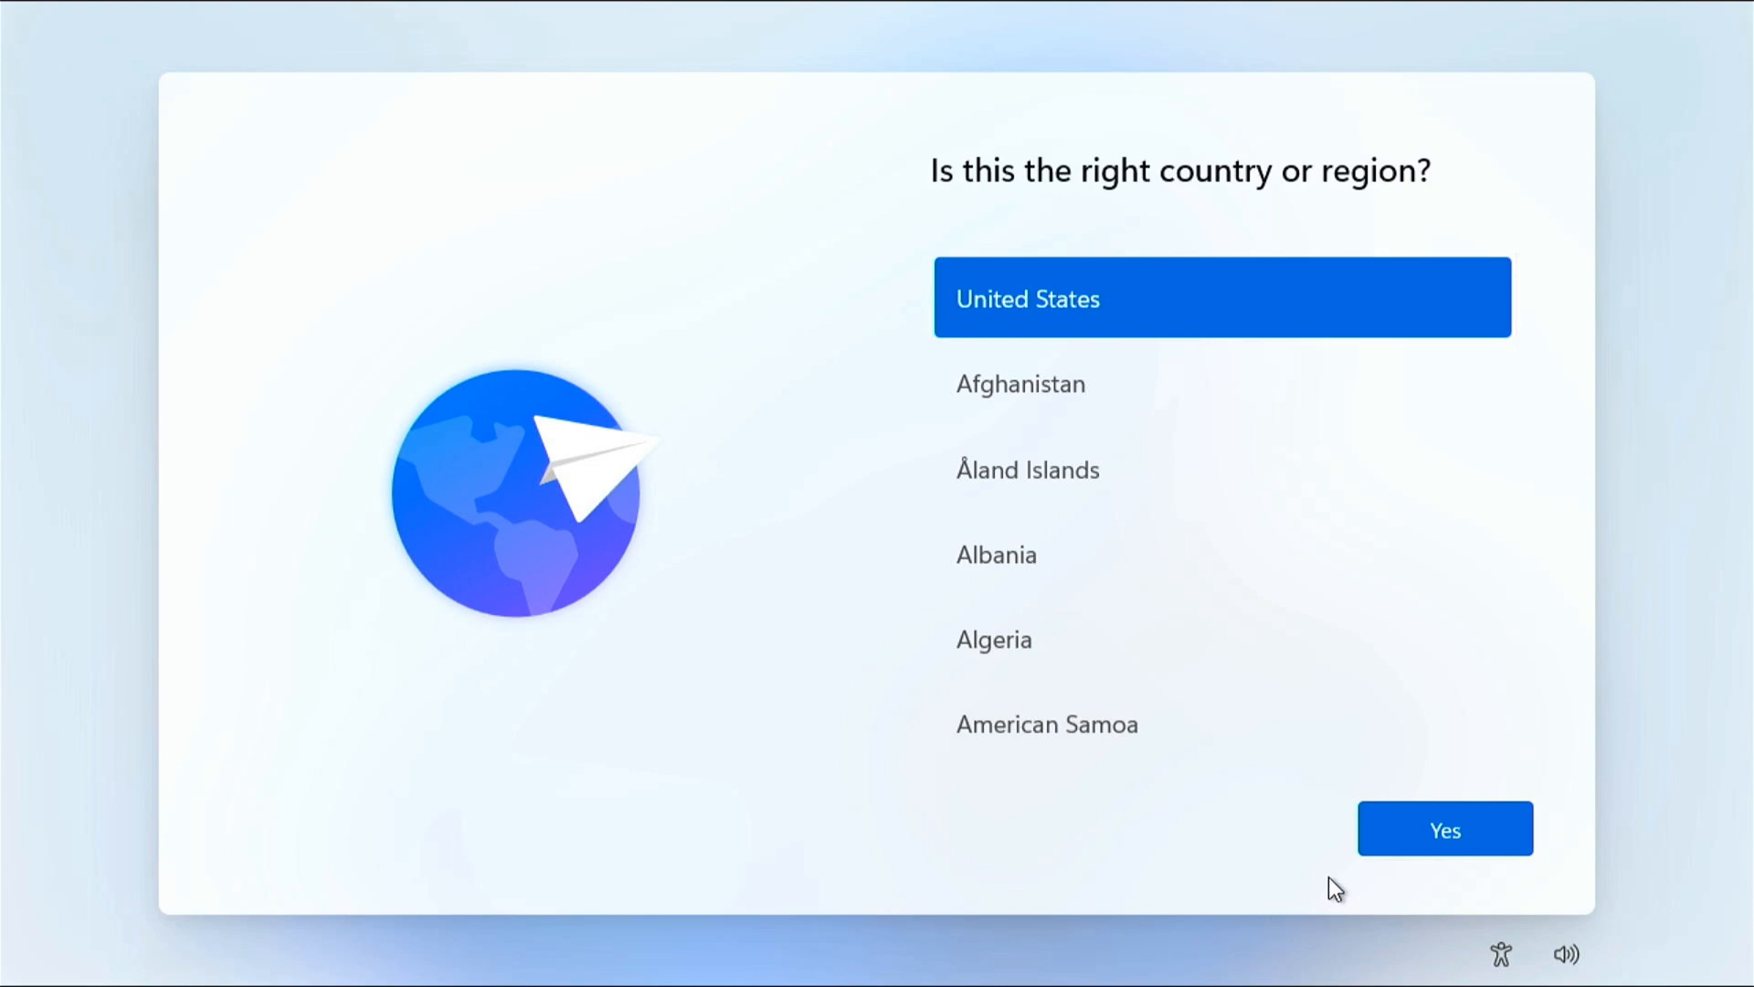
Confirm United States as the region and US as the keyboard layout, and continue to the network setup.
{"action": "left_click", "coordinate": [1389, 833]}
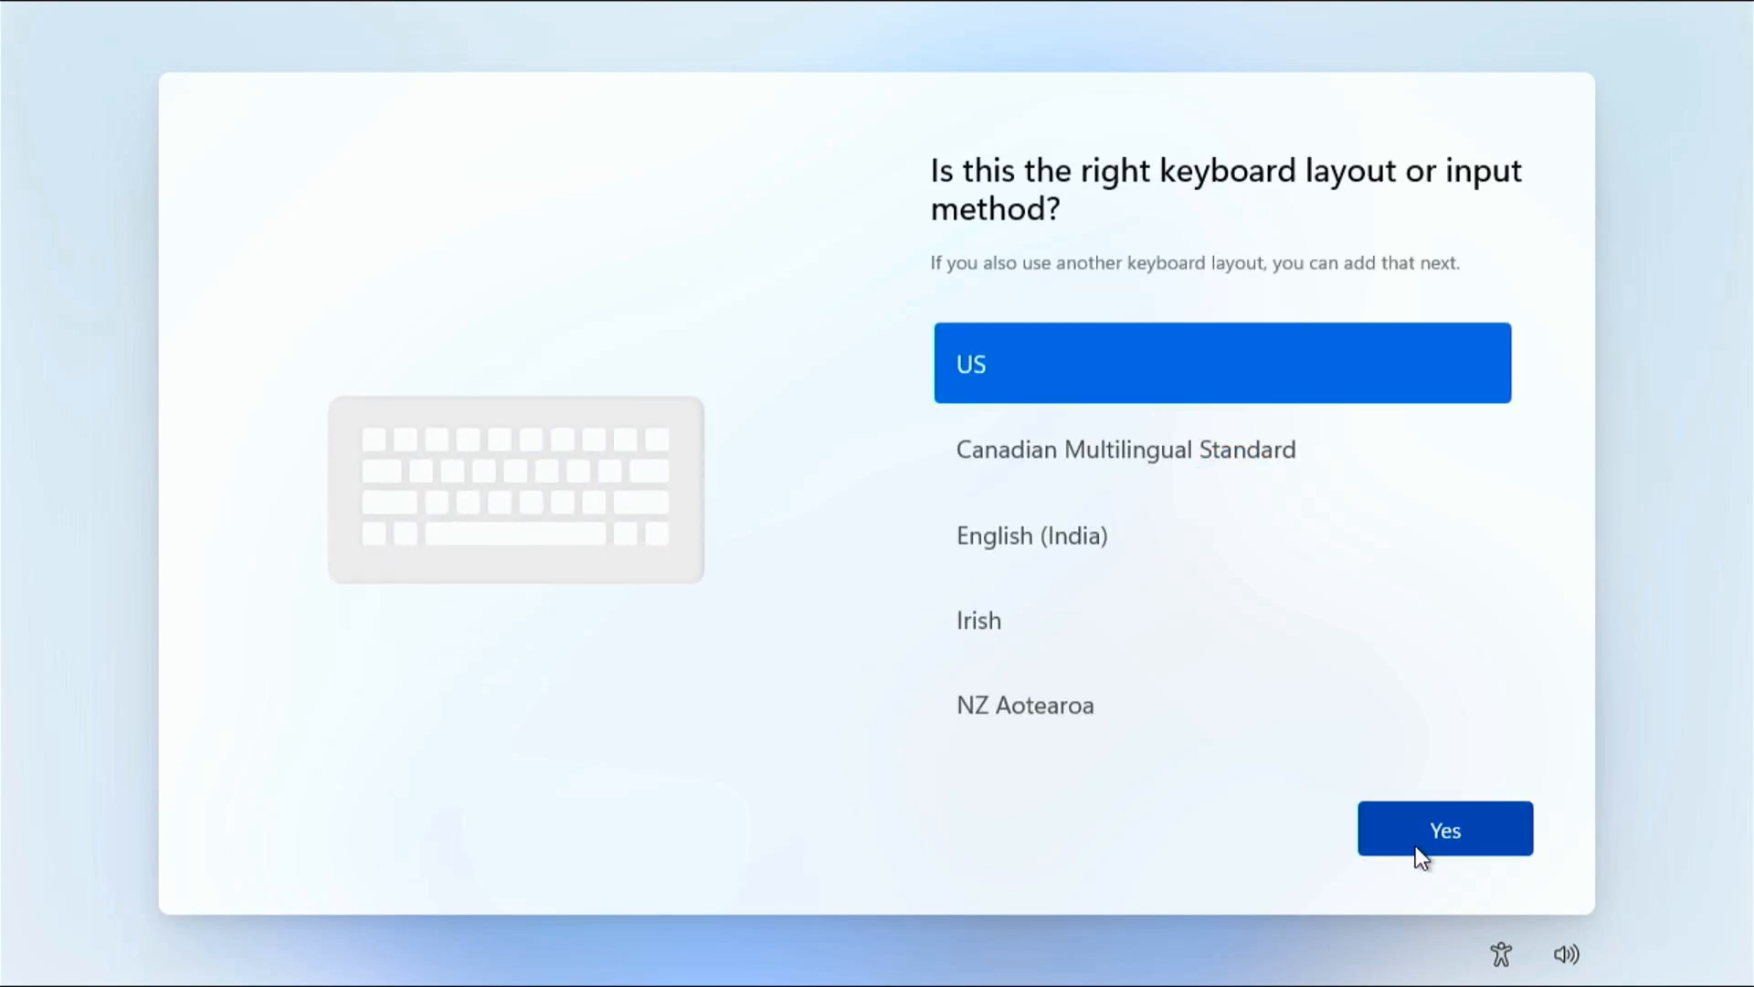
{"action": "left_click", "coordinate": [1416, 846]}
{"action": "left_click", "coordinate": [1407, 833]}
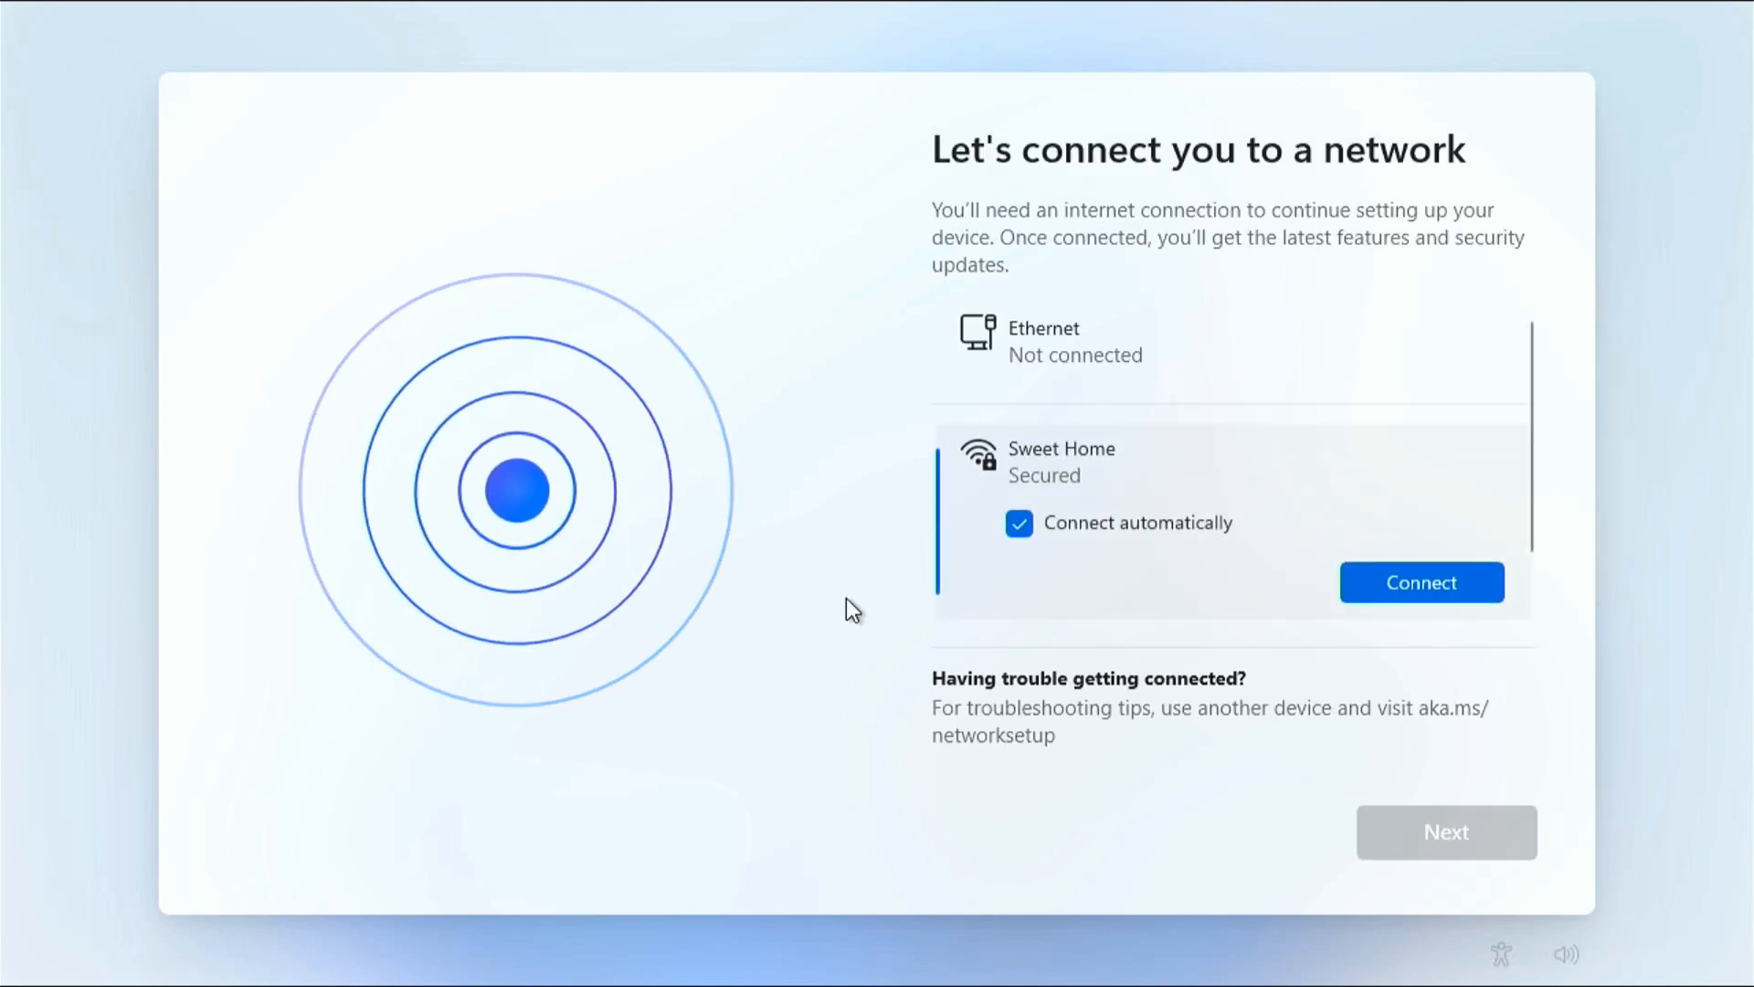